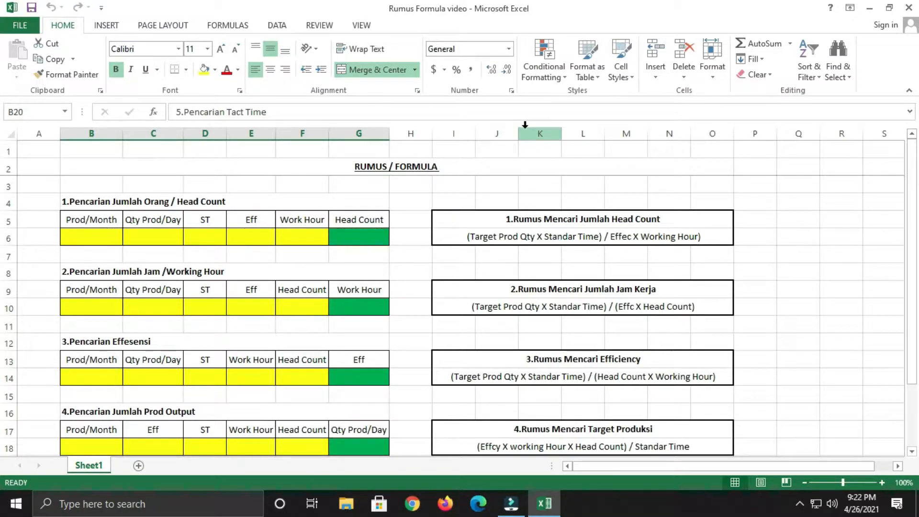
# Look over the sheet's five calculation tables, from head count to tact time, and their matching formula boxes
pyautogui.click(458, 167)
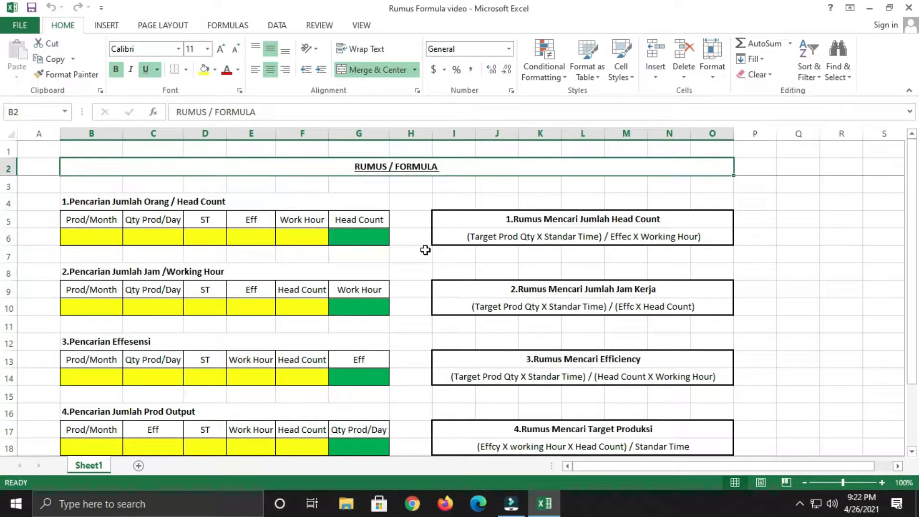
pyautogui.click(803, 234)
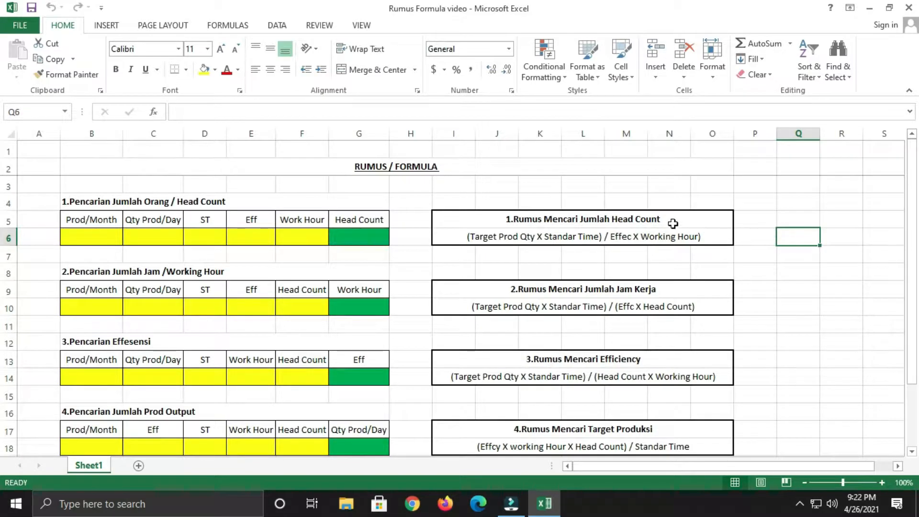
pyautogui.moveTo(69, 202); pyautogui.dragTo(251, 448)
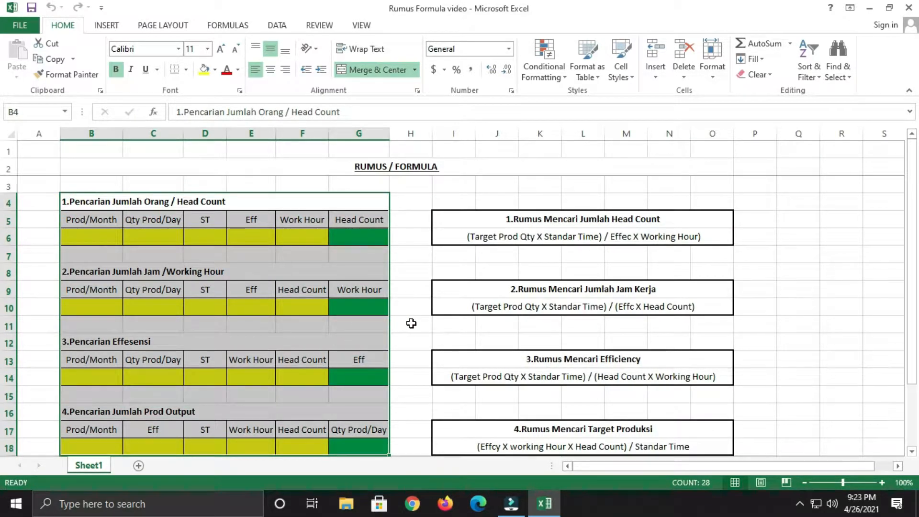
pyautogui.scroll(-1, 410, 323)
pyautogui.scroll(1, 407, 357)
pyautogui.click(366, 239)
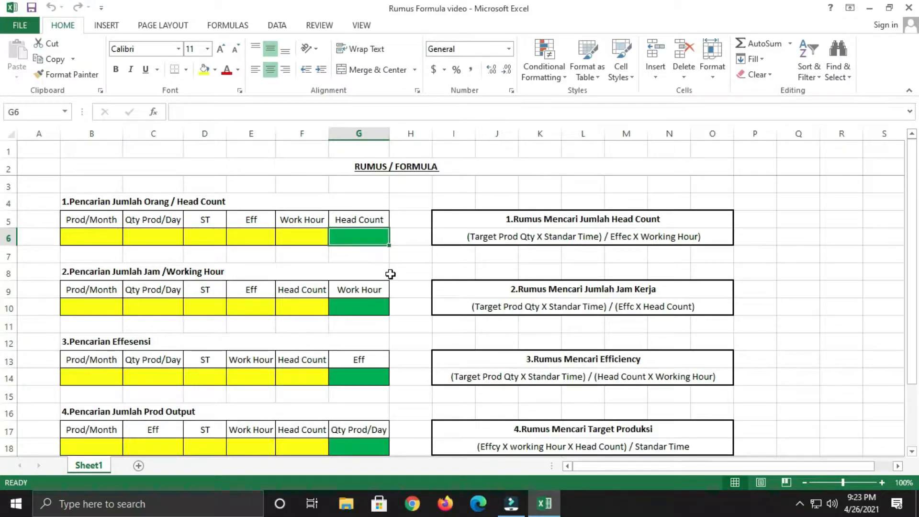
pyautogui.scroll(-2, 388, 287)
pyautogui.scroll(-1, 388, 315)
pyautogui.click(314, 368)
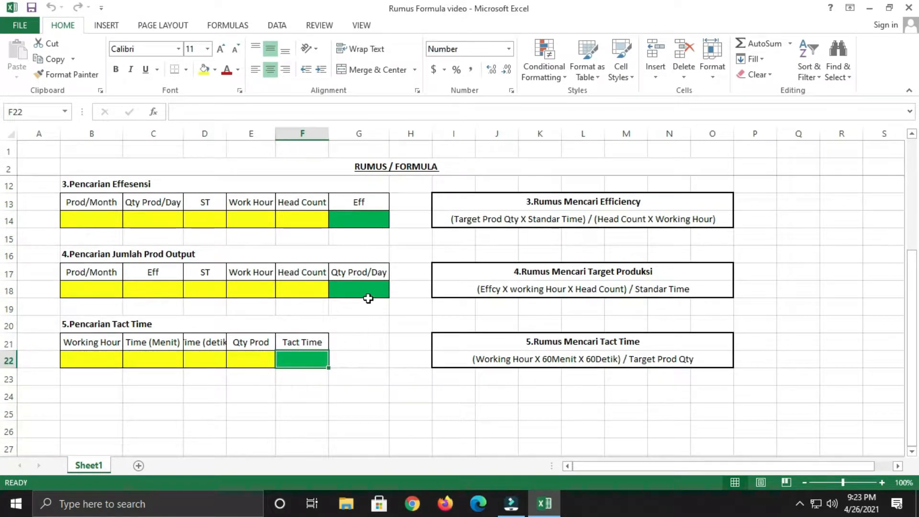
pyautogui.click(377, 291)
pyautogui.scroll(3, 363, 323)
pyautogui.scroll(-1, 543, 229)
pyautogui.scroll(1, 542, 228)
pyautogui.moveTo(462, 221); pyautogui.dragTo(692, 430)
pyautogui.scroll(1, 795, 318)
pyautogui.click(799, 307)
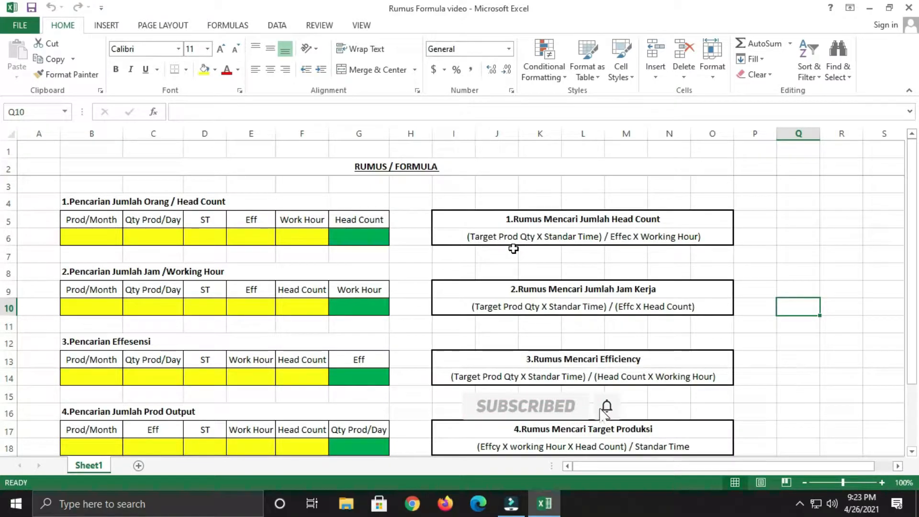
# Examine the Head Count formula box and the matching input fields and result cell of the first table
pyautogui.click(591, 242)
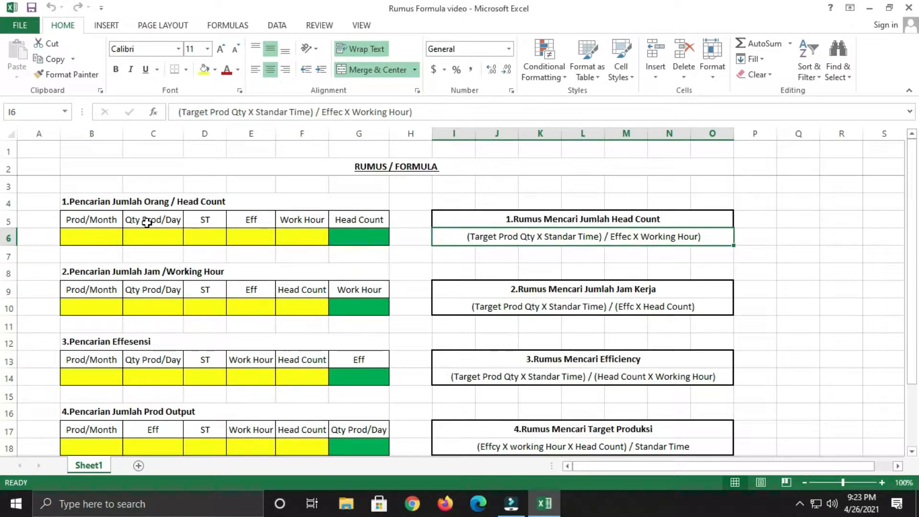
pyautogui.click(206, 223)
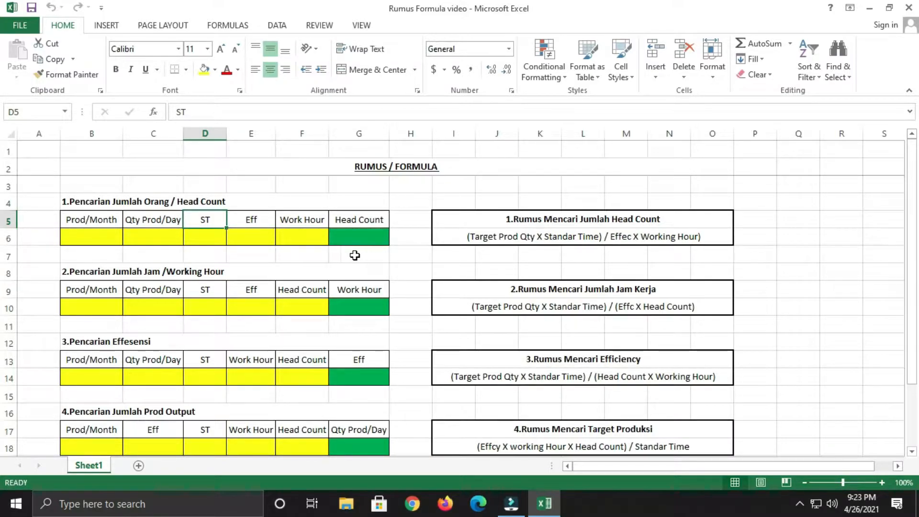
pyautogui.click(293, 232)
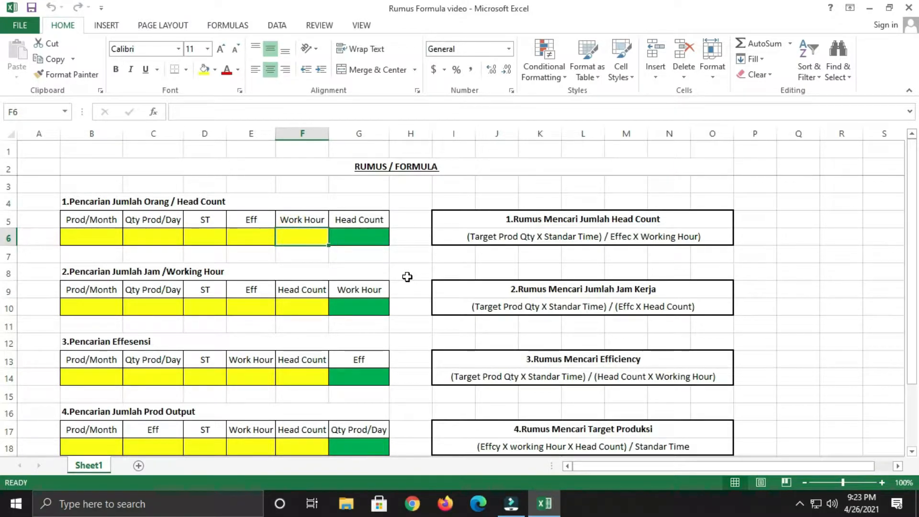
pyautogui.click(87, 240)
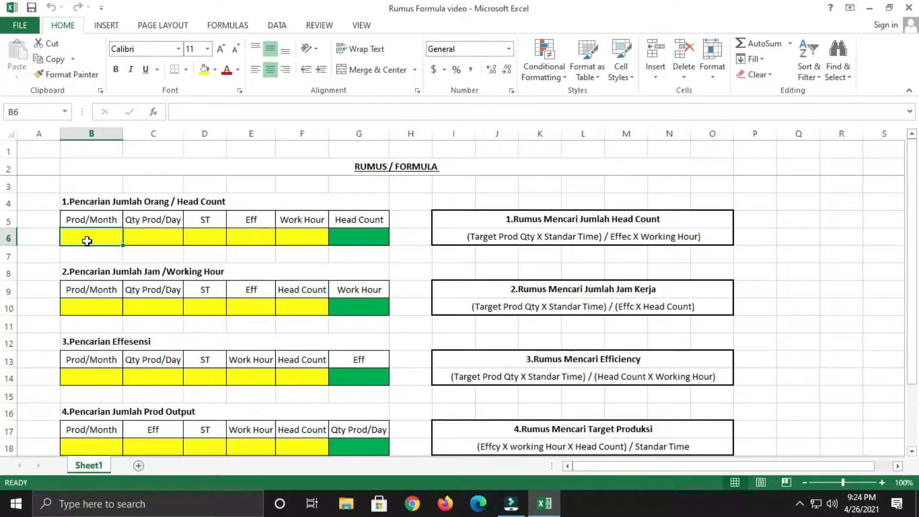
pyautogui.press('Right')
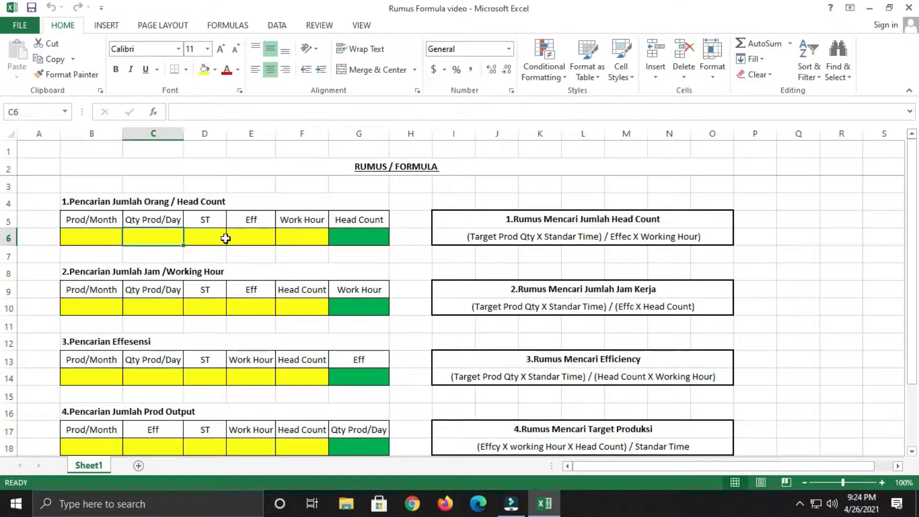
pyautogui.click(236, 206)
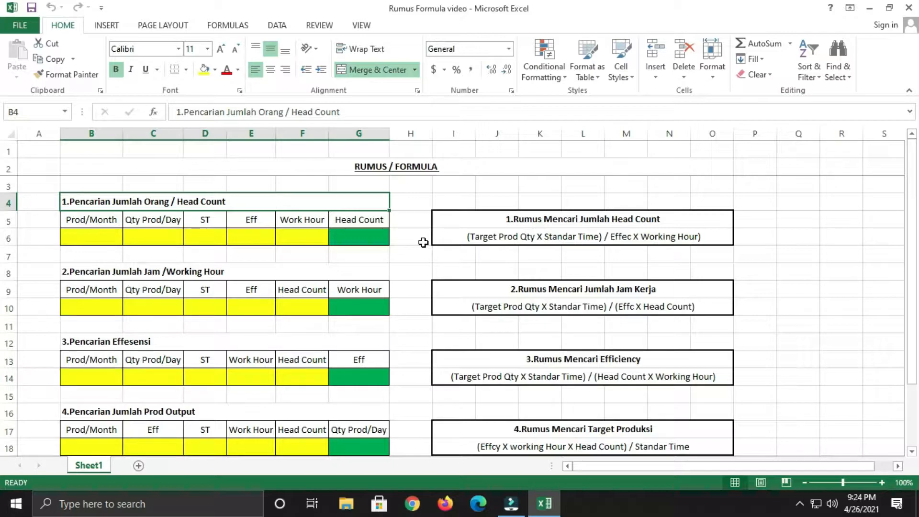
pyautogui.click(97, 237)
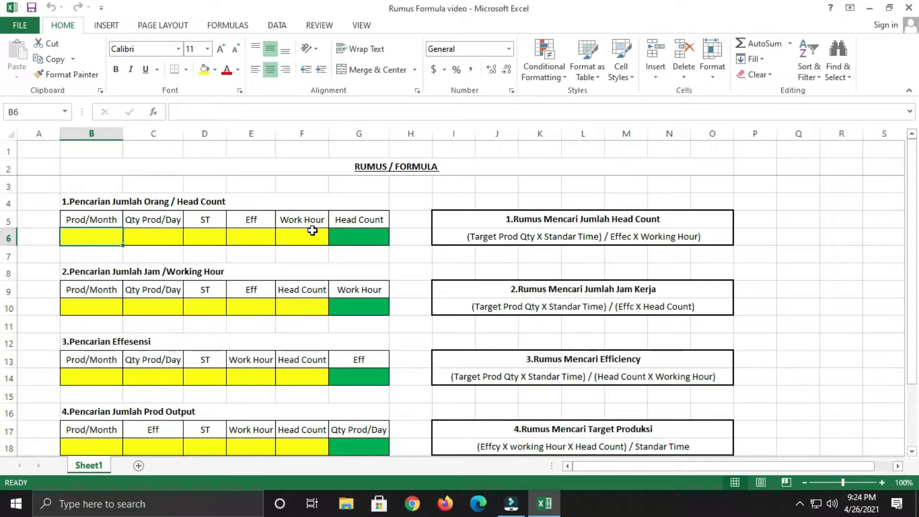
pyautogui.click(370, 234)
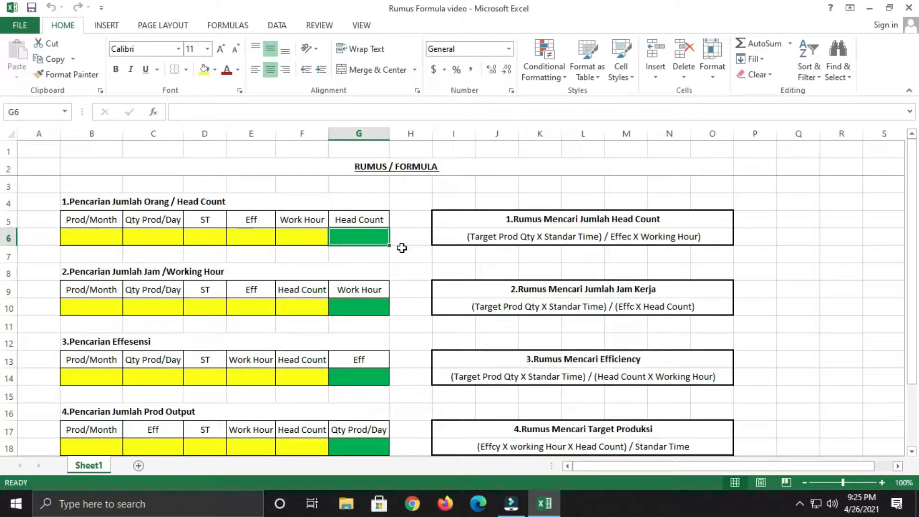
# Enter 1000 for Prod/Month and 45 for Qty Prod/Day in the Head Count table
pyautogui.click(92, 231)
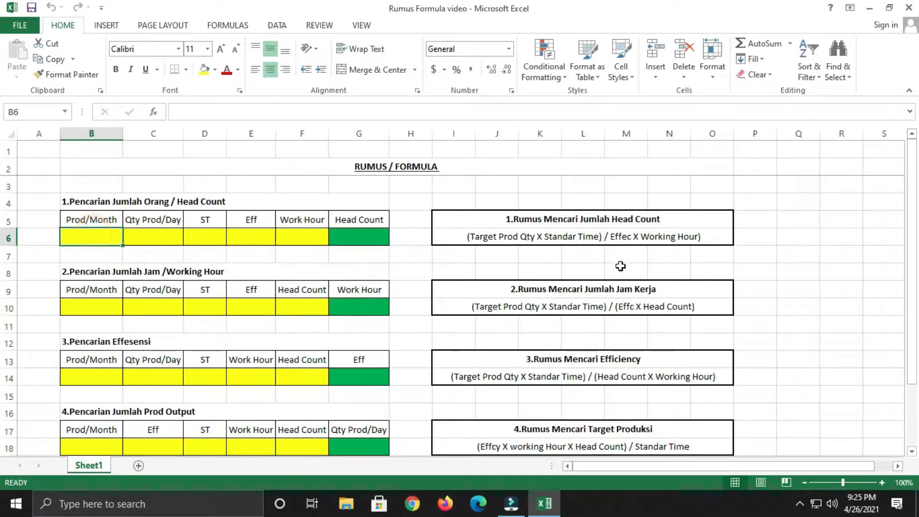
pyautogui.write('1')
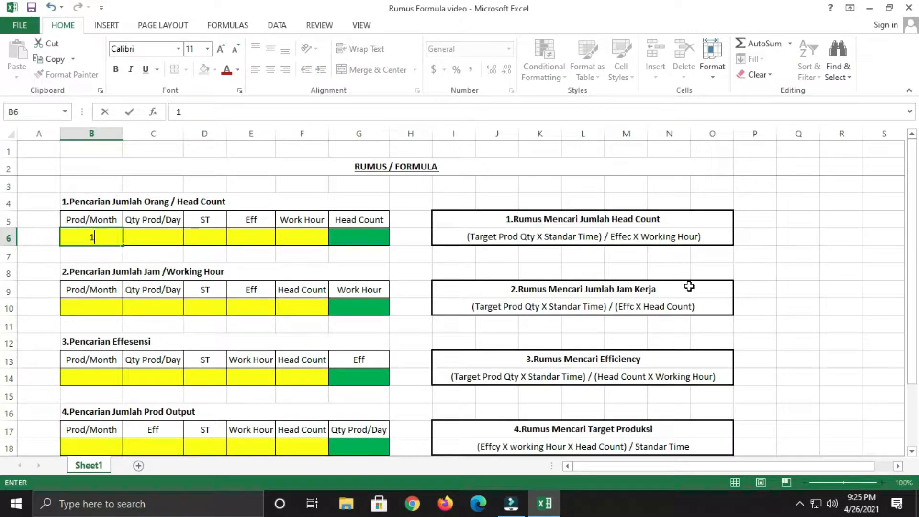
pyautogui.write('000')
pyautogui.press('Tab')
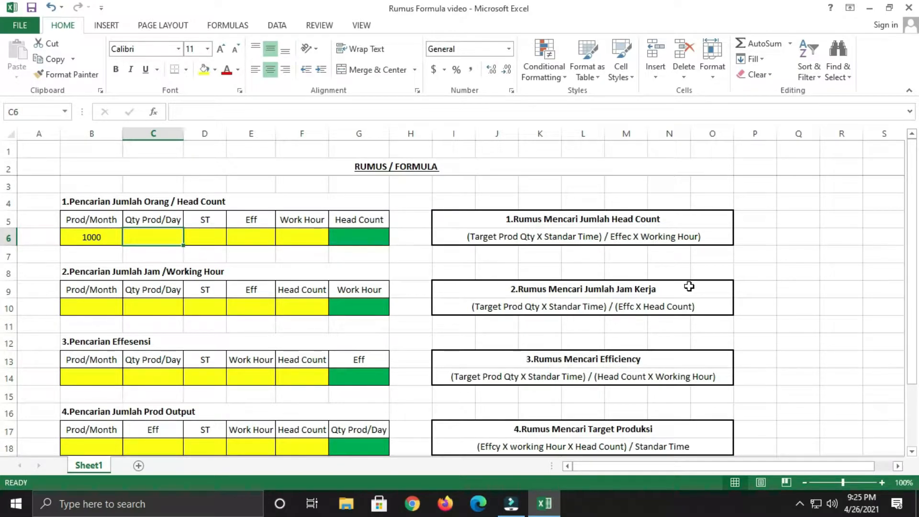
pyautogui.write('45')
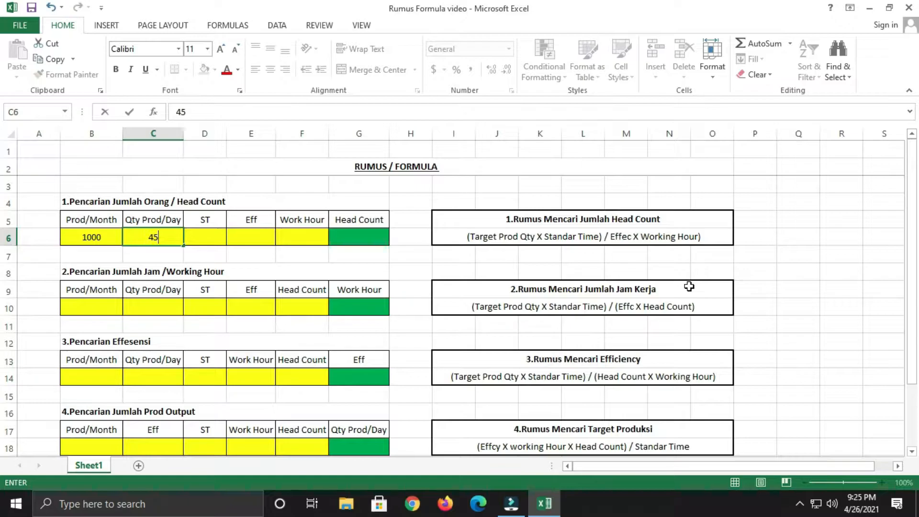
pyautogui.press('Tab')
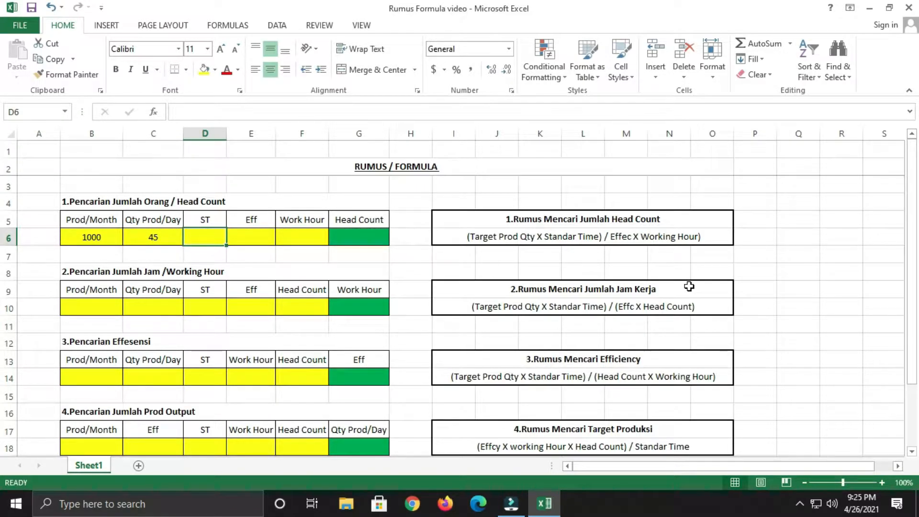
# Fill in the Head Count table's ST with 1.322, Eff with 80% and Work Hour with 7
pyautogui.write('1.322')
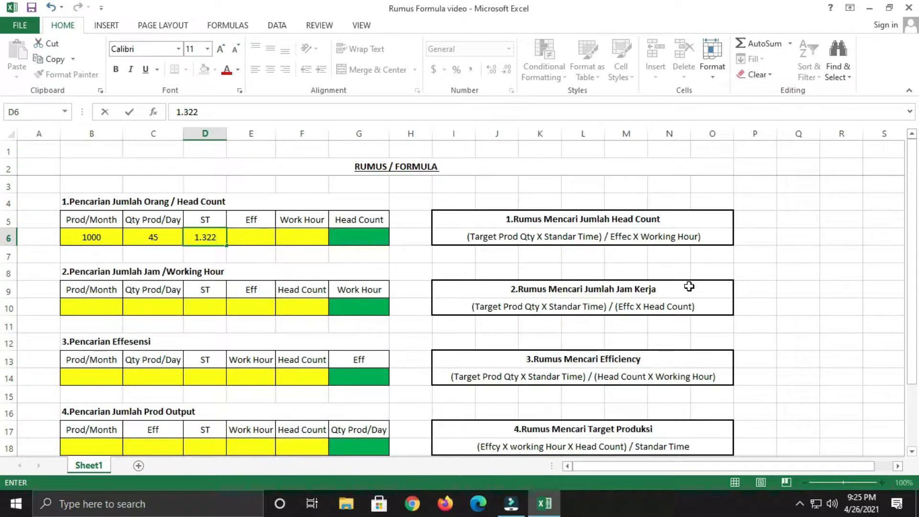
pyautogui.press('Tab')
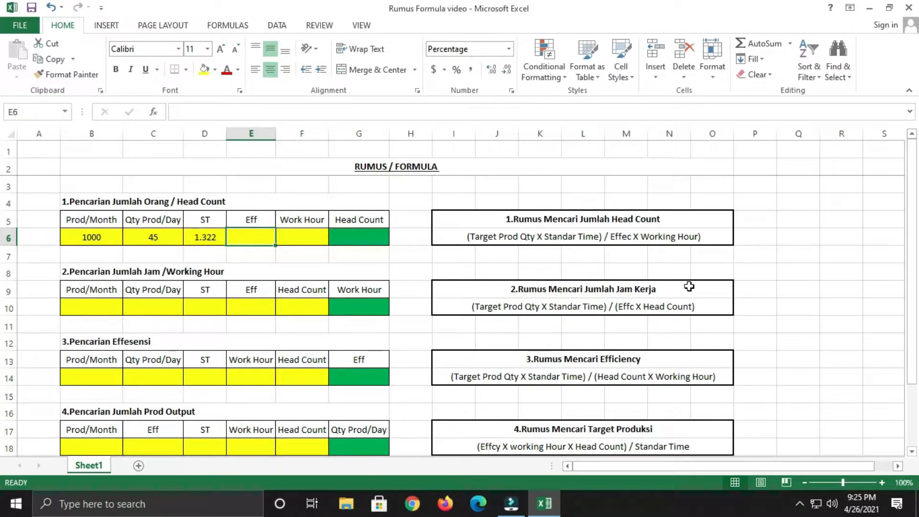
pyautogui.write('80')
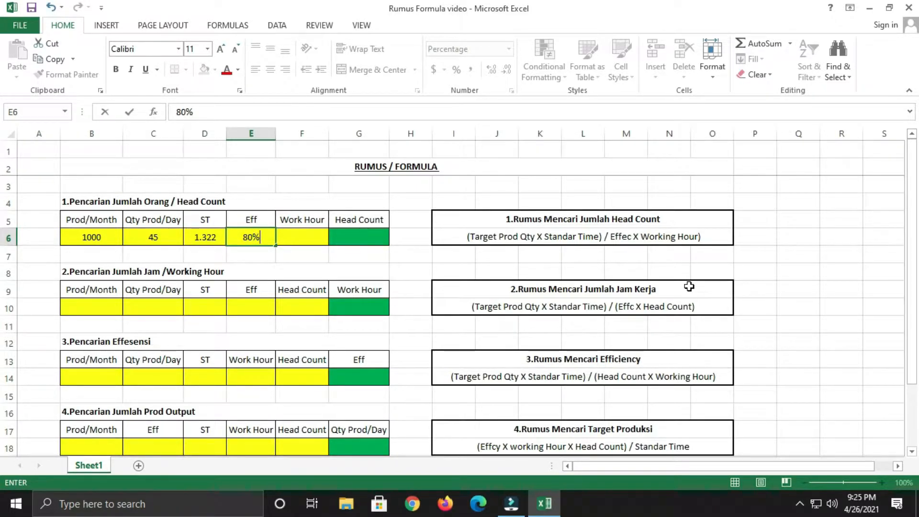
pyautogui.press('Tab')
pyautogui.write('7')
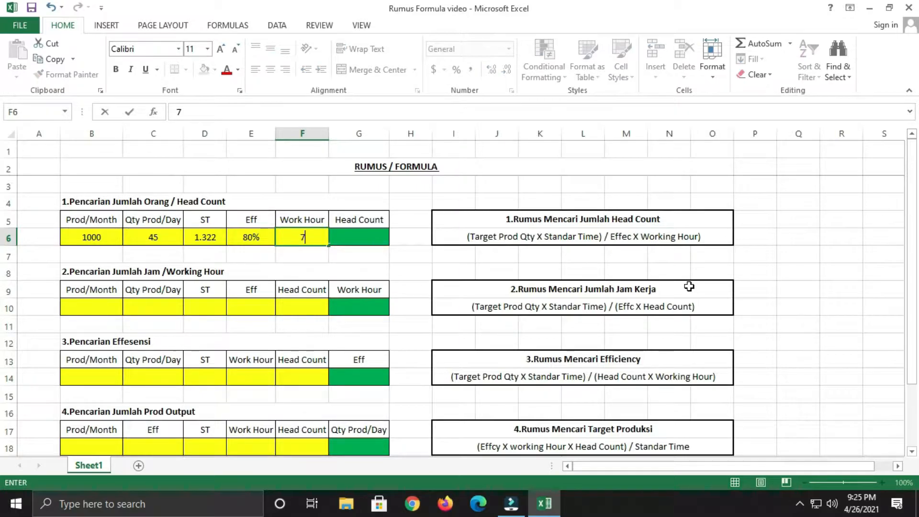
pyautogui.press('Tab')
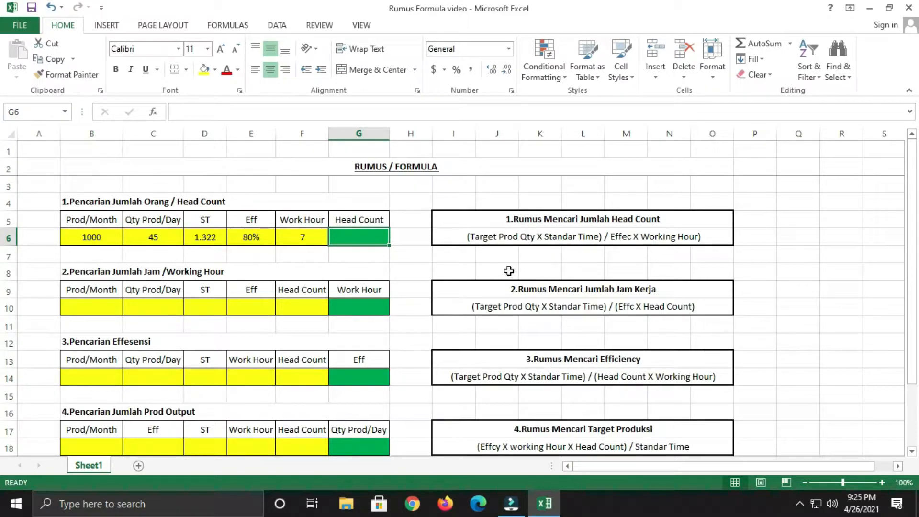
pyautogui.click(505, 242)
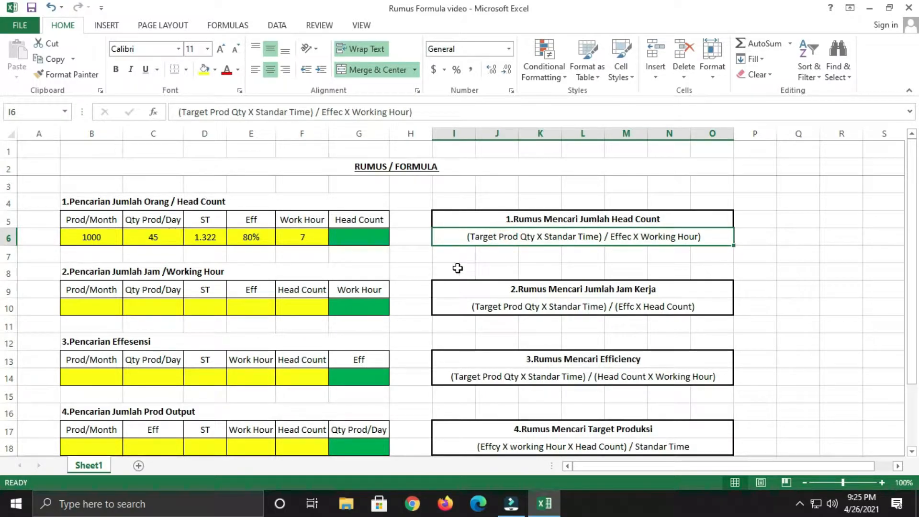
pyautogui.click(362, 238)
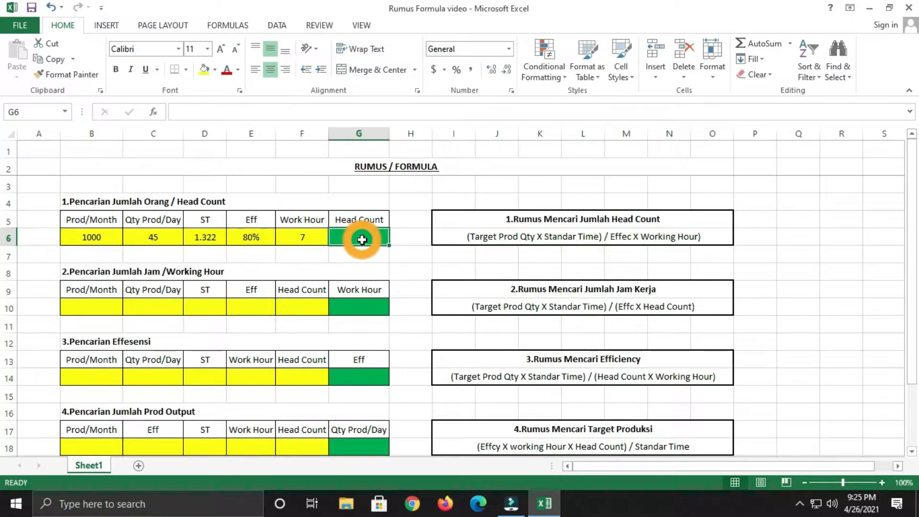
pyautogui.write('=')
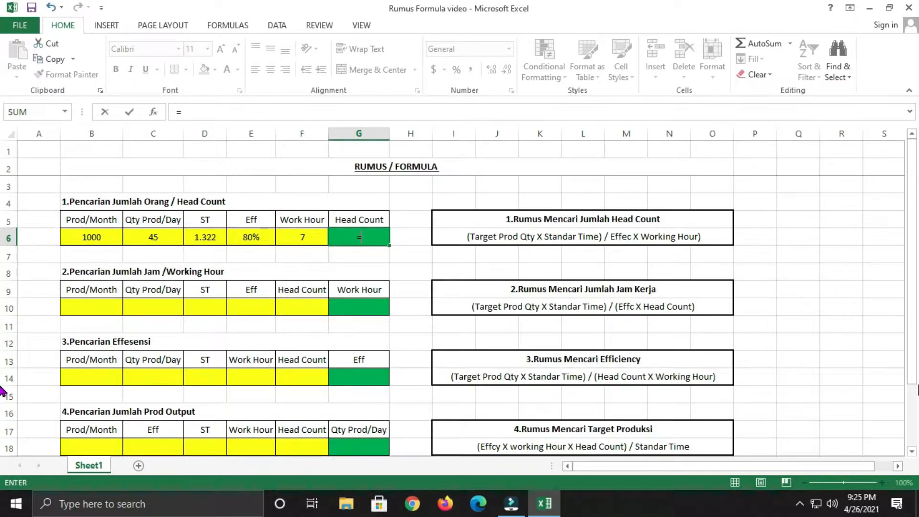
pyautogui.click(166, 243)
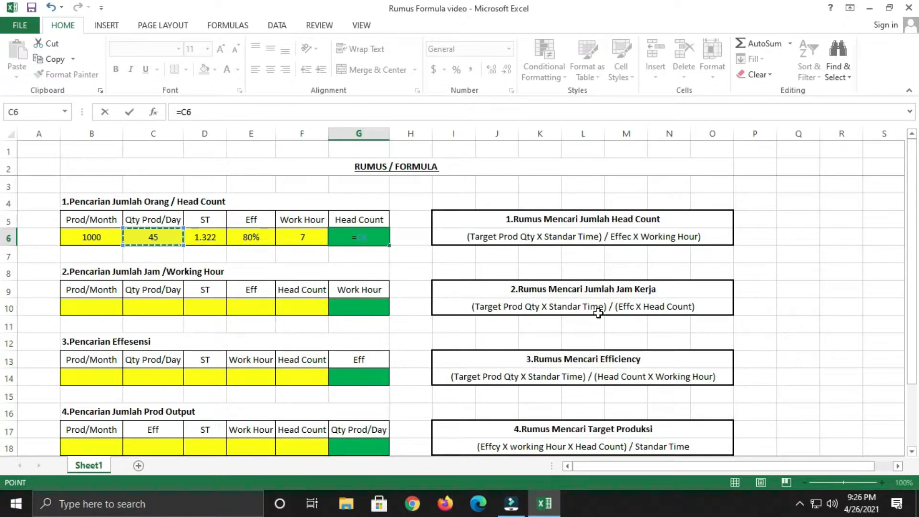
pyautogui.write('*')
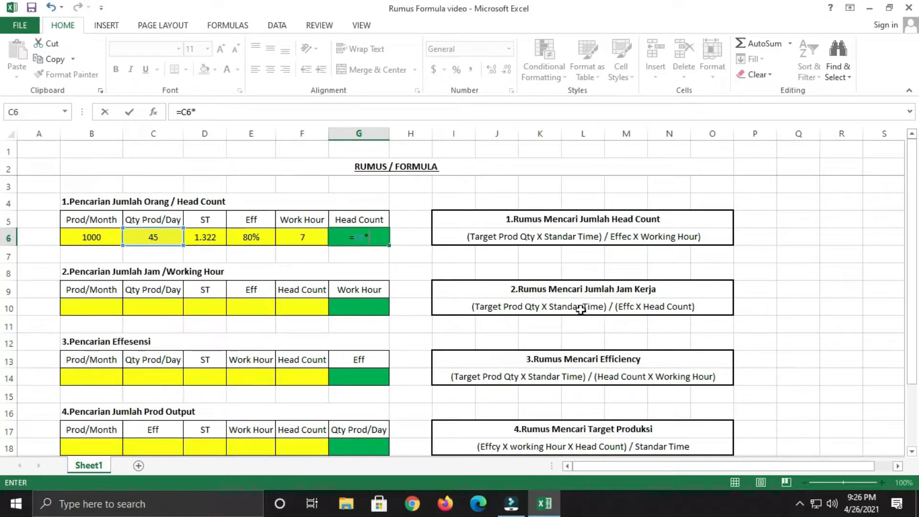
pyautogui.click(219, 236)
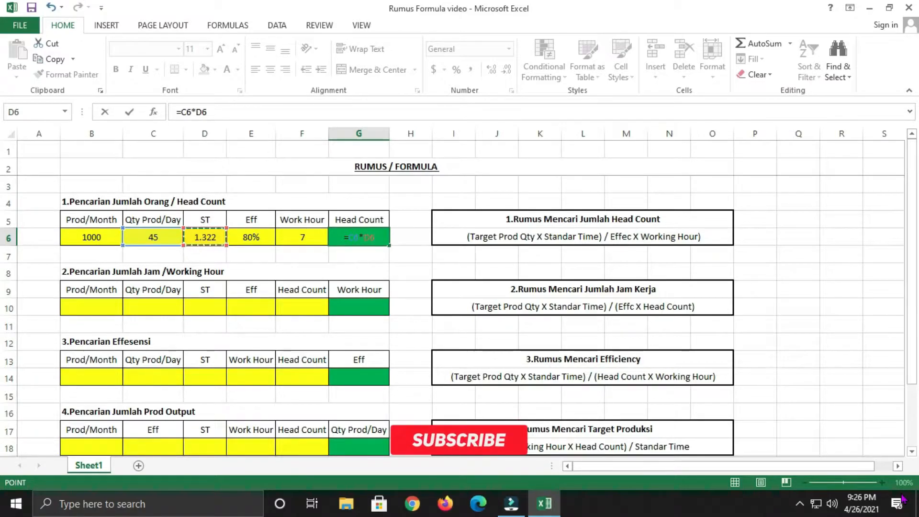
pyautogui.write(')')
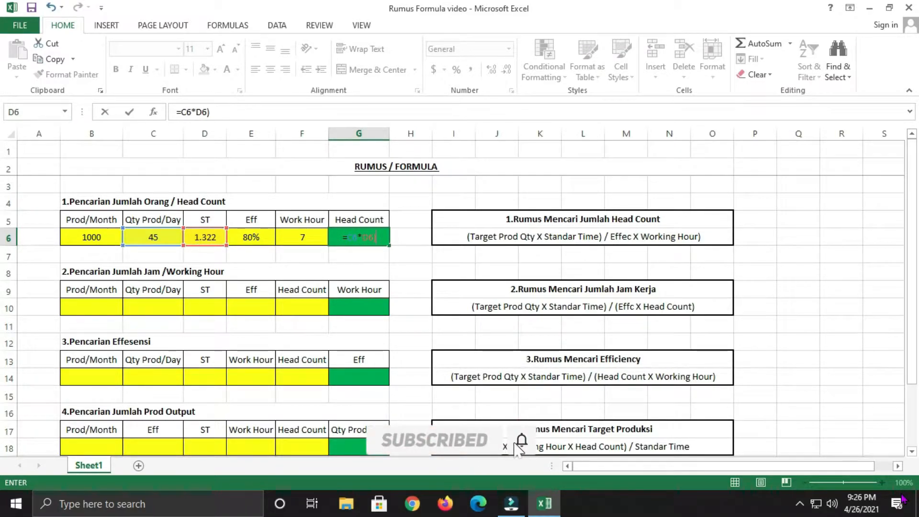
pyautogui.press('Return')
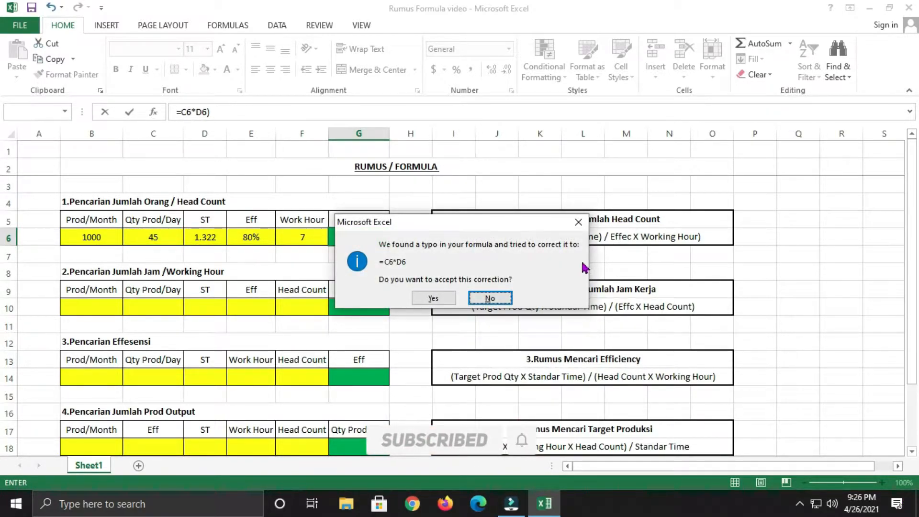
pyautogui.click(578, 221)
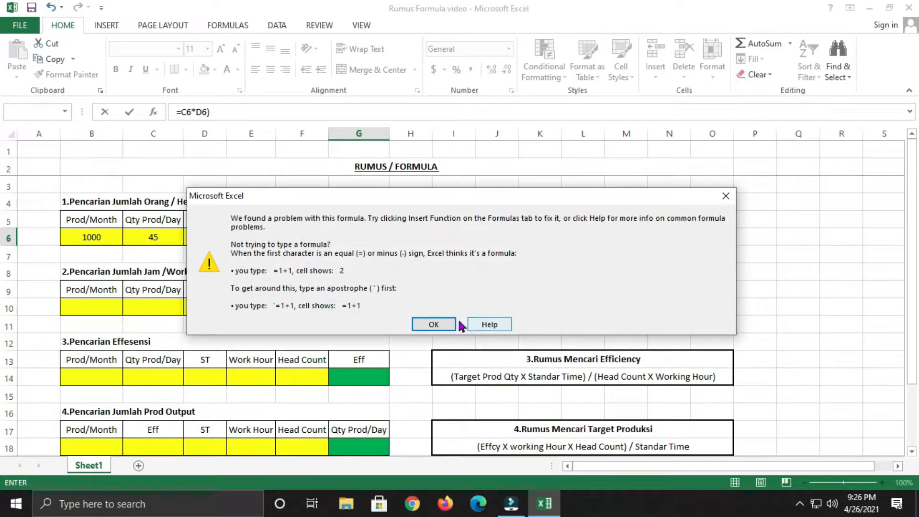
pyautogui.click(433, 324)
pyautogui.press('BackSpace')
pyautogui.press('BackSpace')
pyautogui.press('BackSpace')
pyautogui.press('BackSpace')
pyautogui.press('BackSpace')
pyautogui.press('BackSpace')
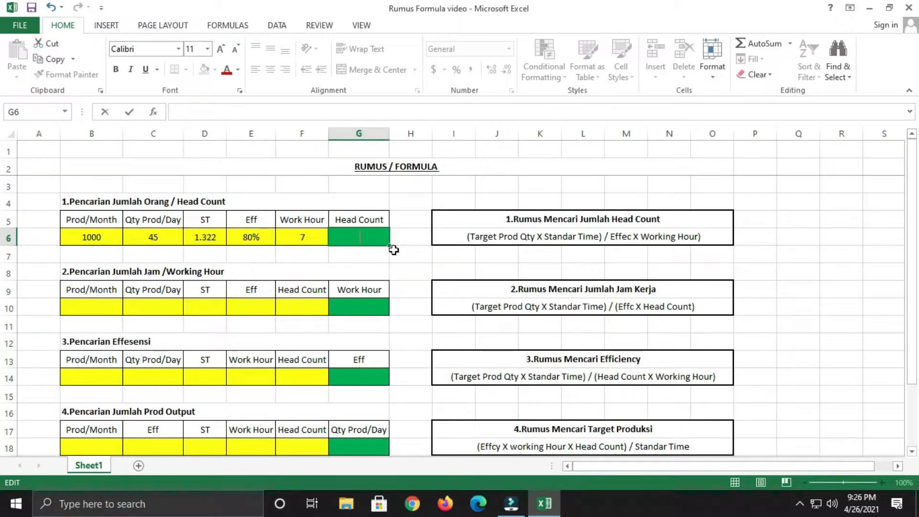
# Calculate the Head Count in G6 with the formula =(C6*D6)/(E6*F6)
pyautogui.write('=(')
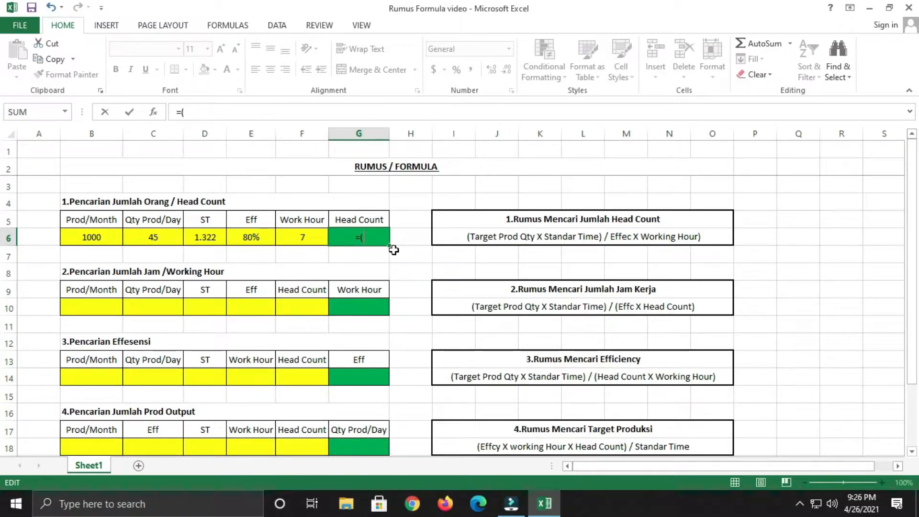
pyautogui.click(175, 238)
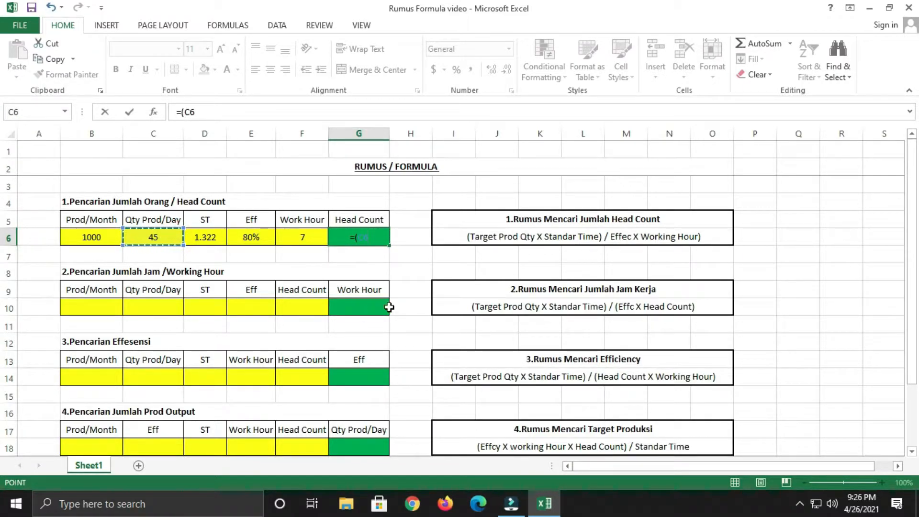
pyautogui.write('*')
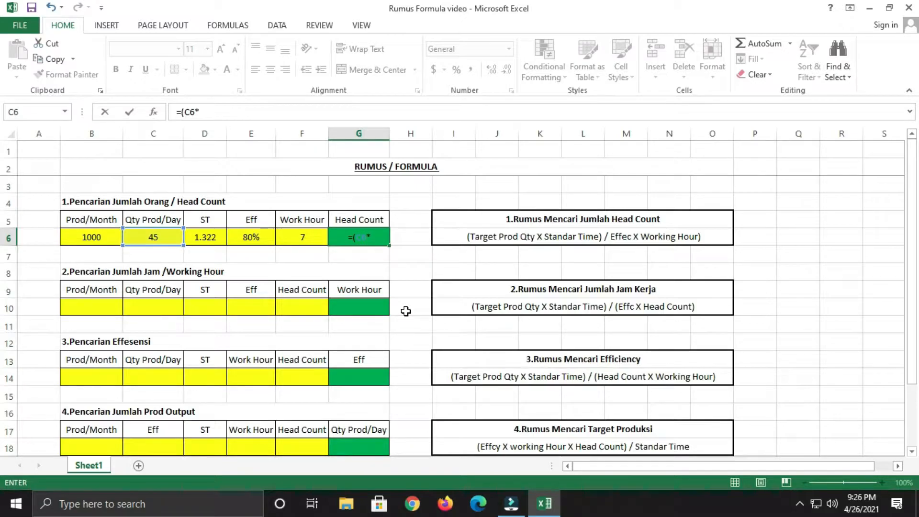
pyautogui.click(214, 239)
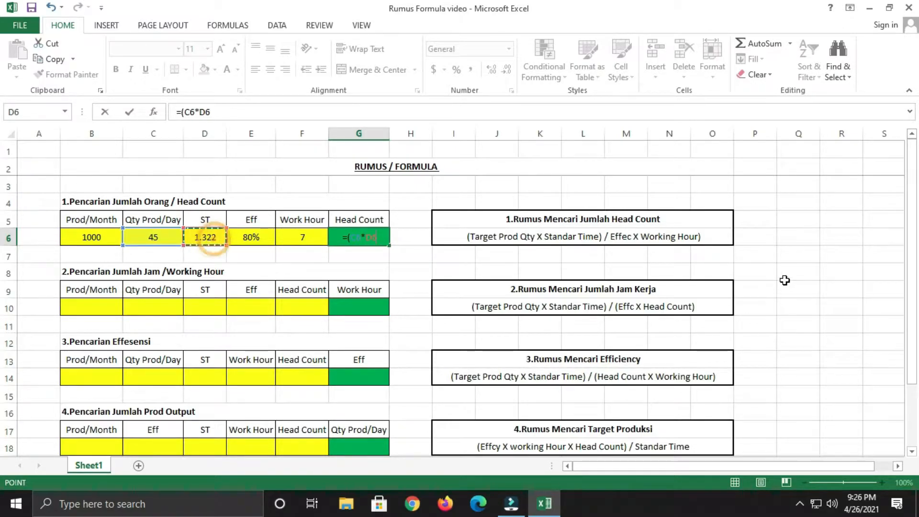
pyautogui.write(')/')
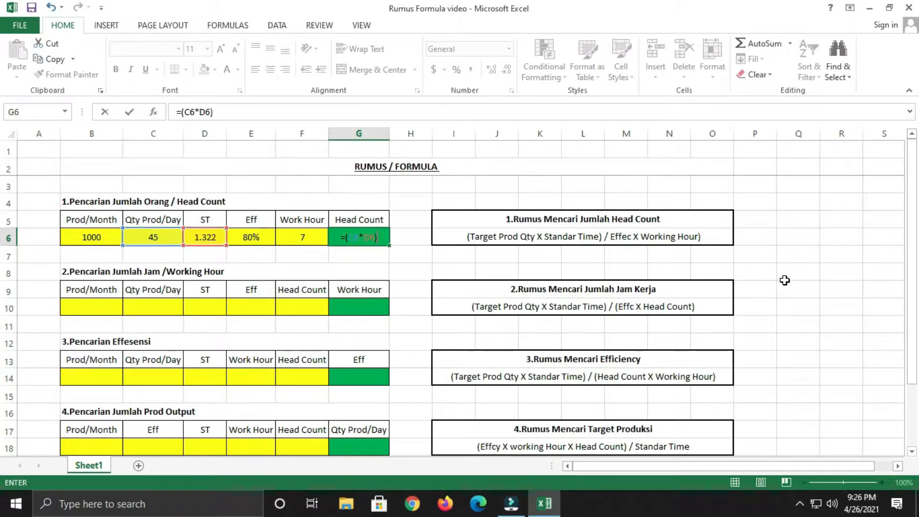
pyautogui.click(251, 240)
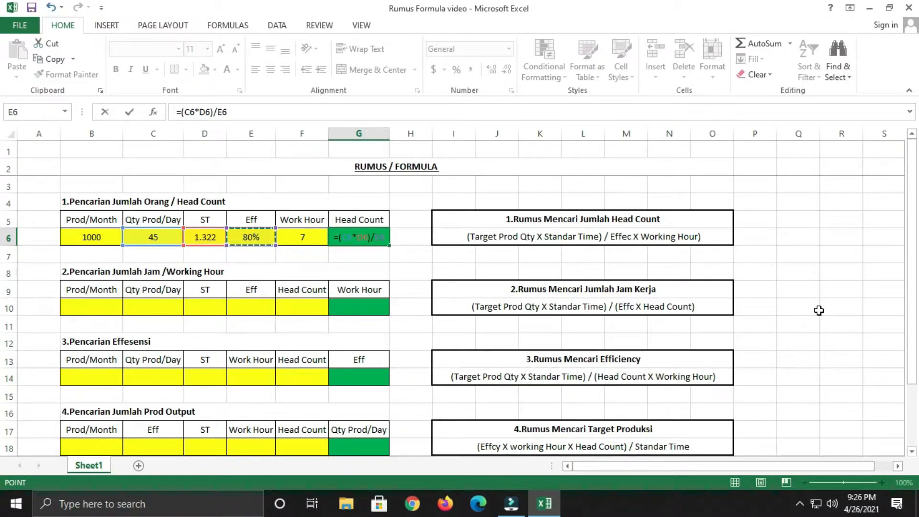
pyautogui.press('BackSpace')
pyautogui.press('BackSpace')
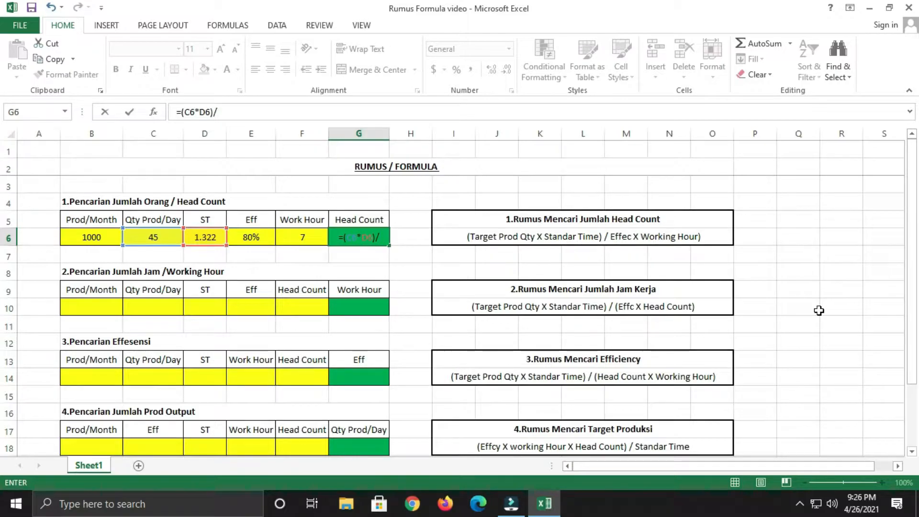
pyautogui.write('(')
pyautogui.click(246, 238)
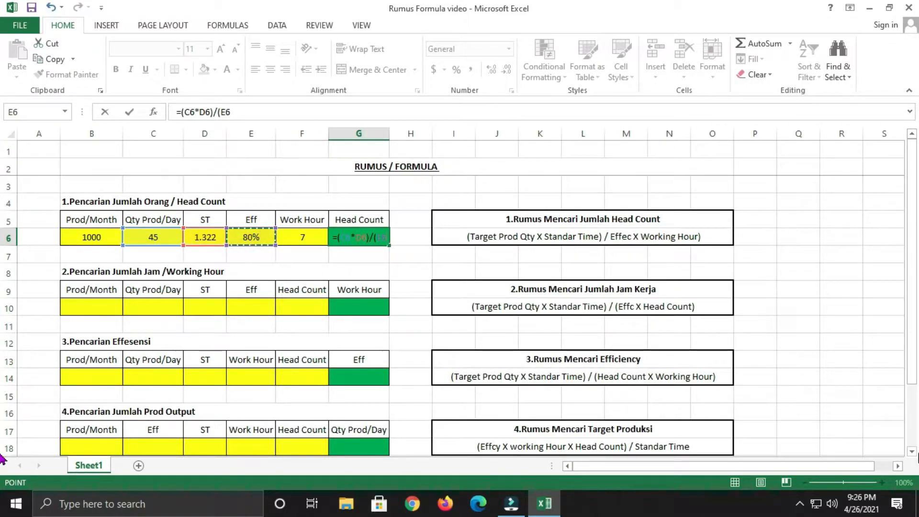
pyautogui.write('*')
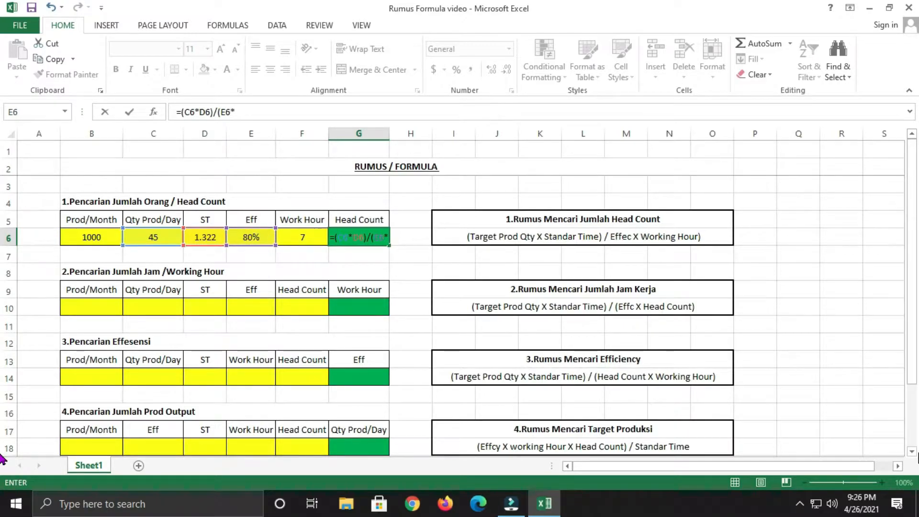
pyautogui.click(307, 237)
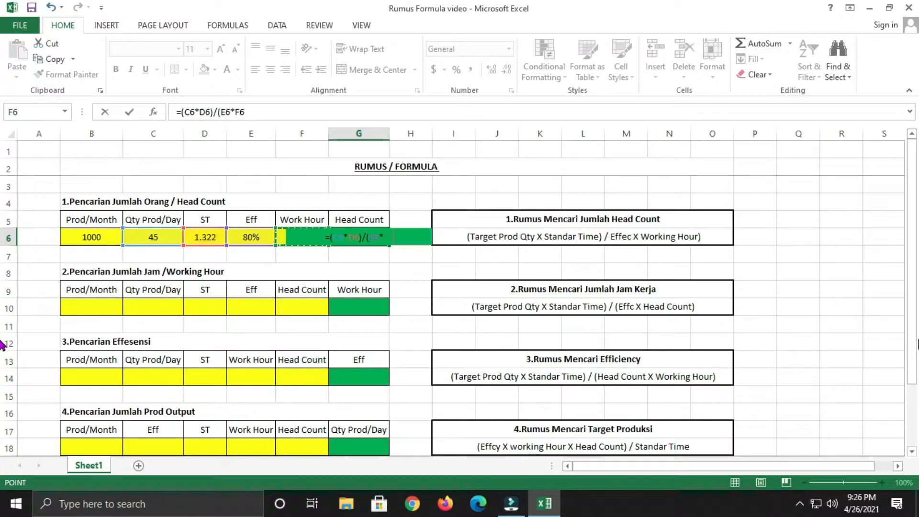
pyautogui.press('Return')
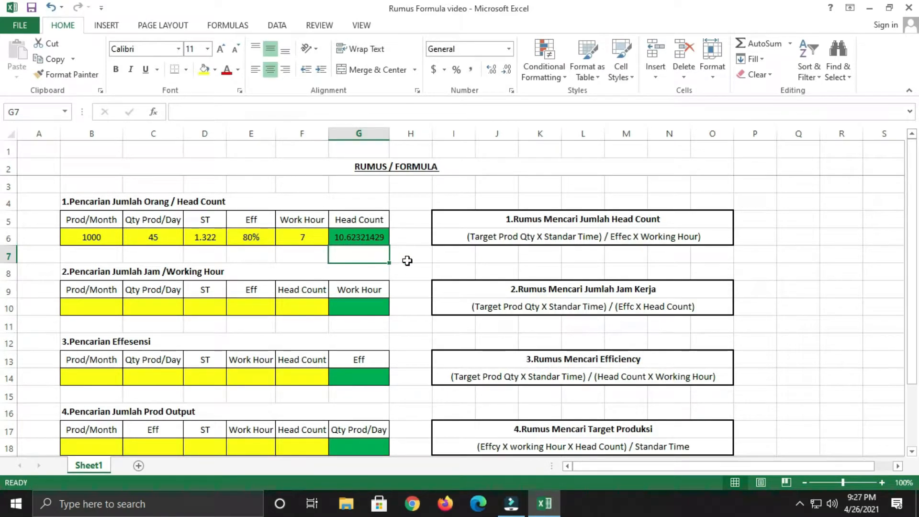
# Format the Head Count result cell as Number with 0 decimal places
pyautogui.rightClick(373, 241)
pyautogui.click(373, 241)
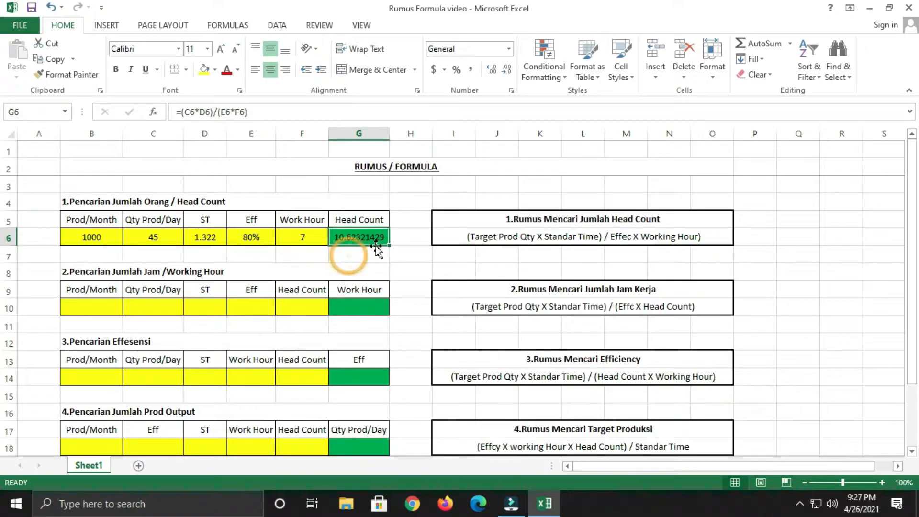
pyautogui.rightClick(365, 242)
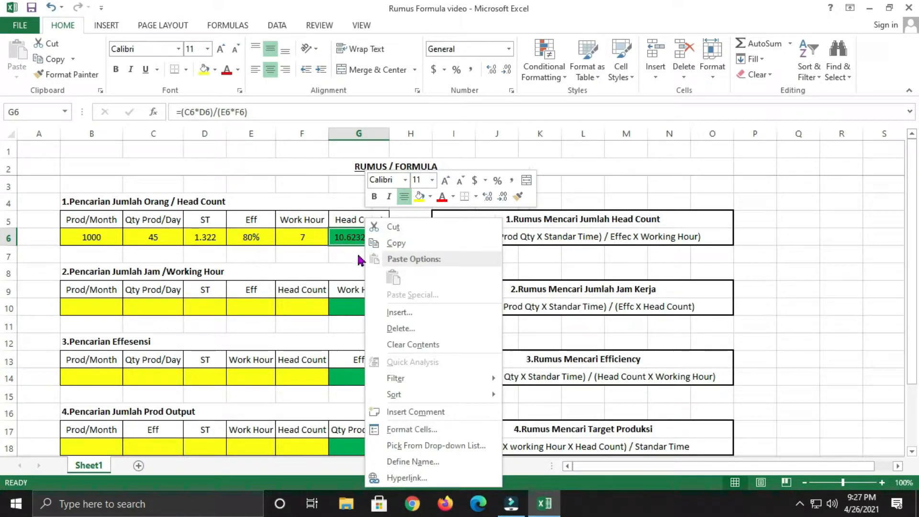
pyautogui.click(413, 430)
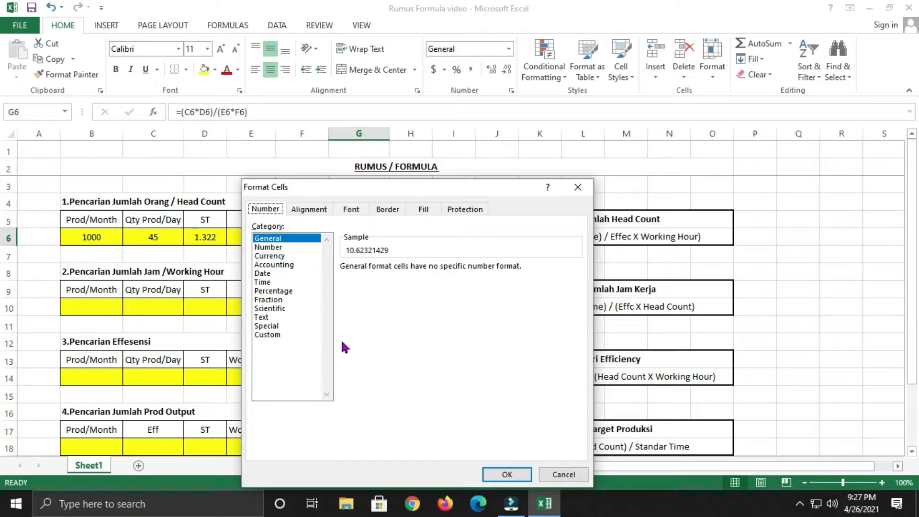
pyautogui.click(275, 250)
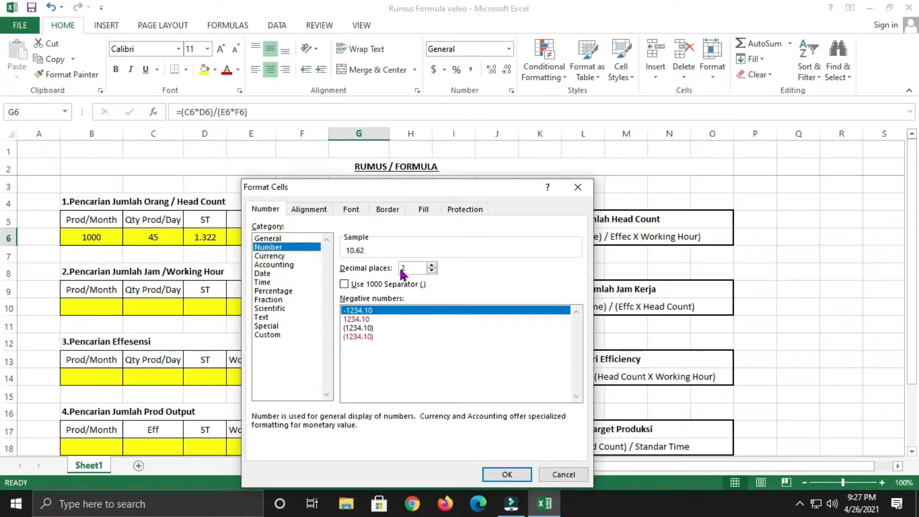
pyautogui.click(432, 271)
pyautogui.click(432, 270)
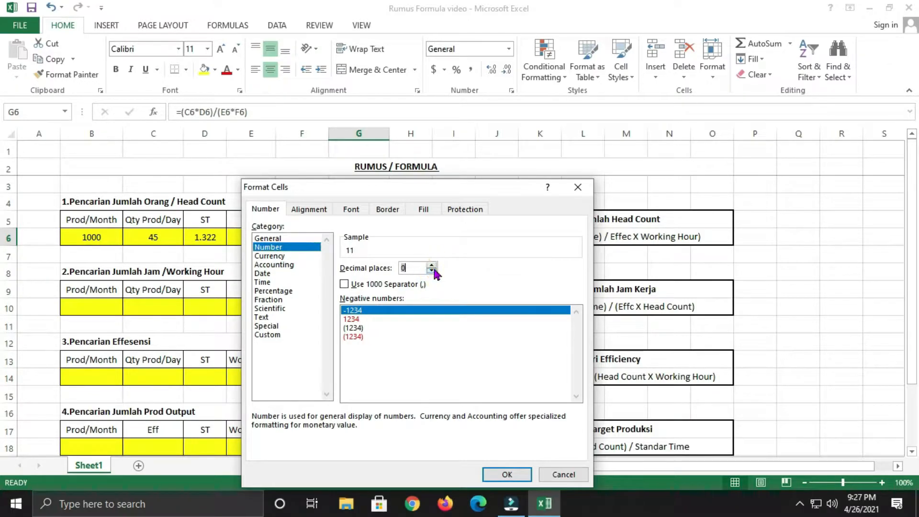
pyautogui.click(519, 473)
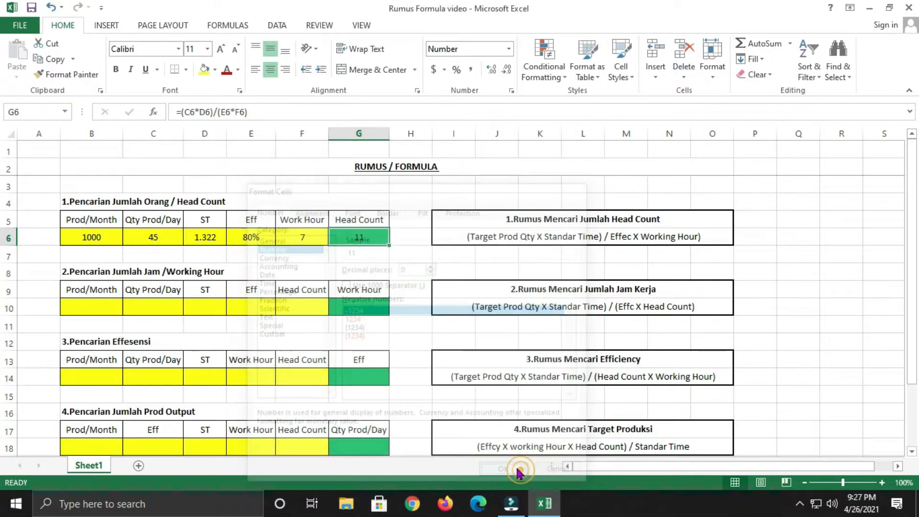
pyautogui.click(740, 258)
pyautogui.click(112, 242)
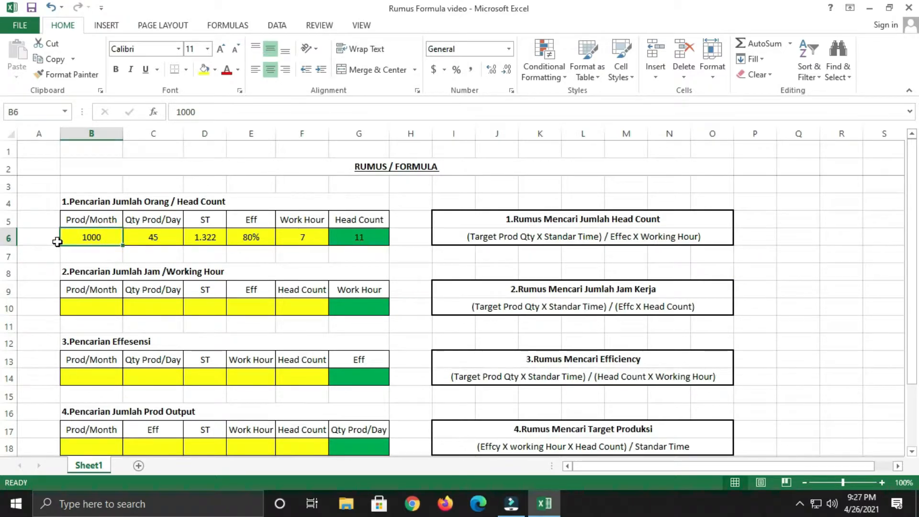
pyautogui.click(154, 234)
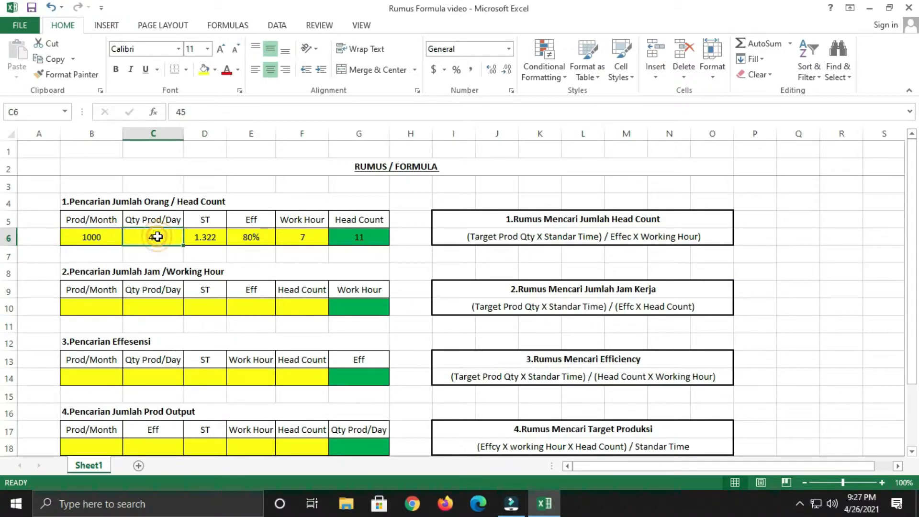
pyautogui.click(203, 239)
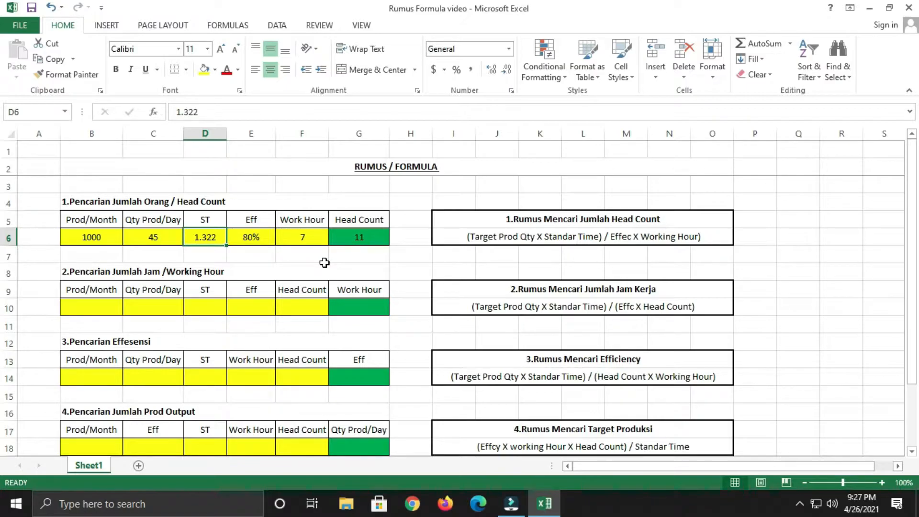
# Enter 3200 for Prod/Month and 145 for Qty Prod/Day in the Working Hour table
pyautogui.click(369, 306)
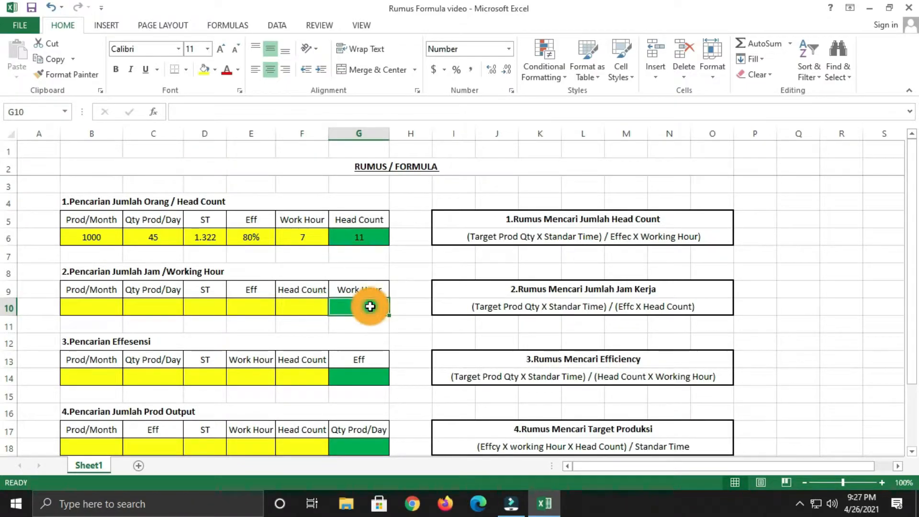
pyautogui.scroll(-1, 424, 263)
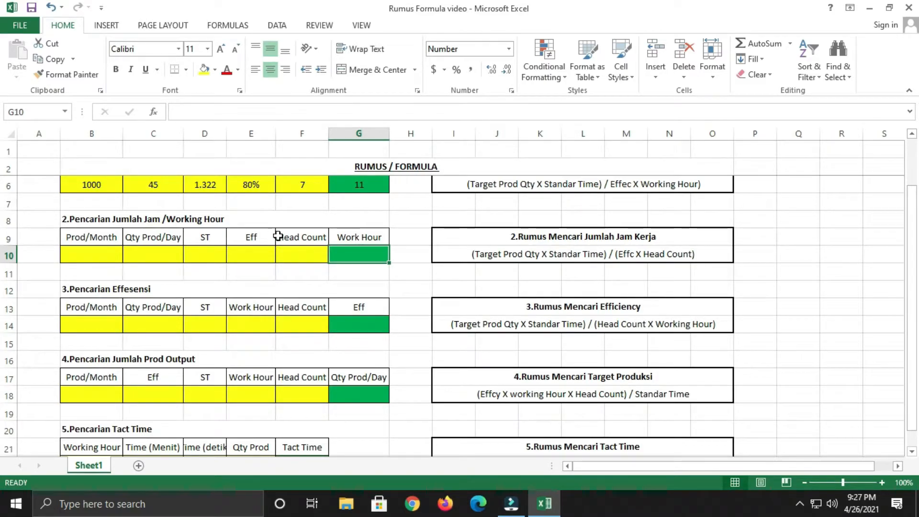
pyautogui.click(118, 258)
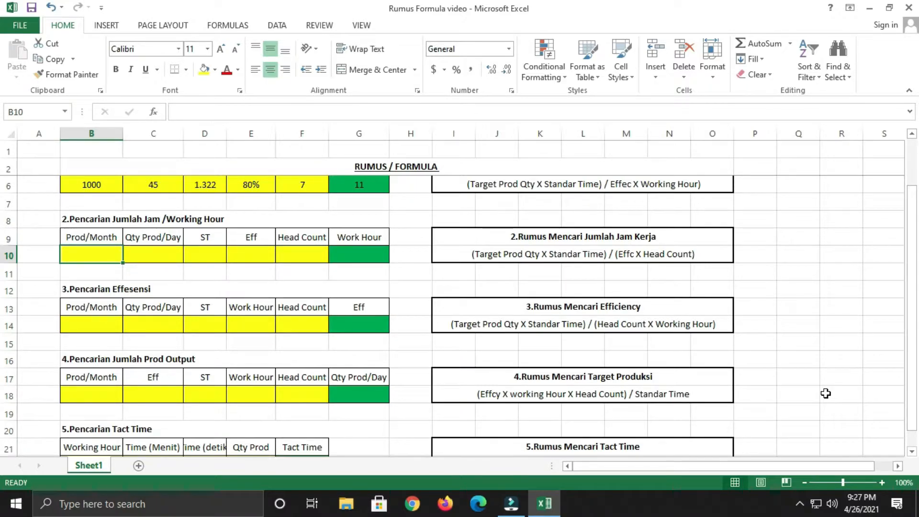
pyautogui.write('3200')
pyautogui.press('Tab')
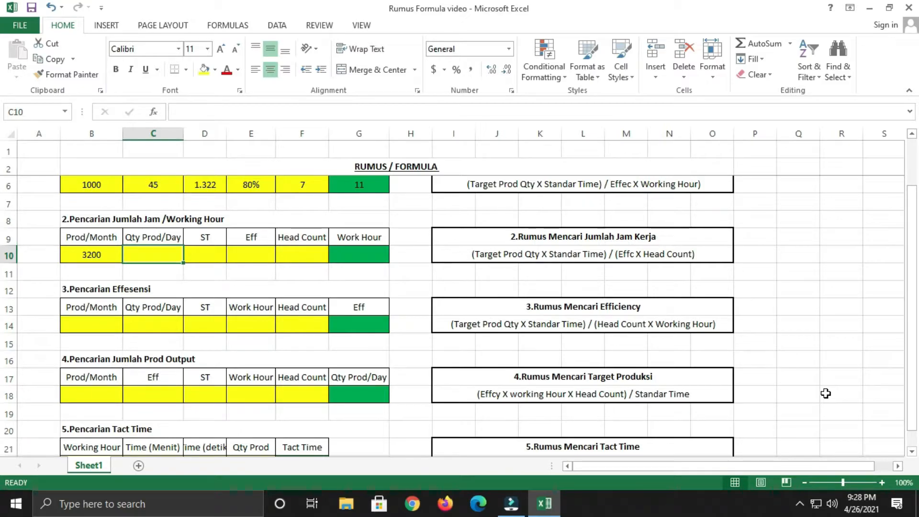
pyautogui.write('145')
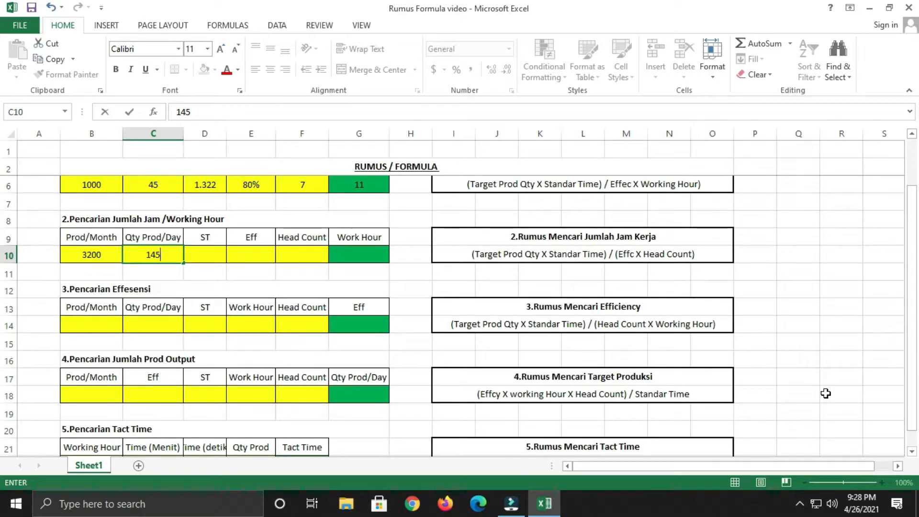
pyautogui.press('Tab')
# Fill in the Working Hour table's ST with 1.45, Eff with 75% and Head Count with 22
pyautogui.write('1')
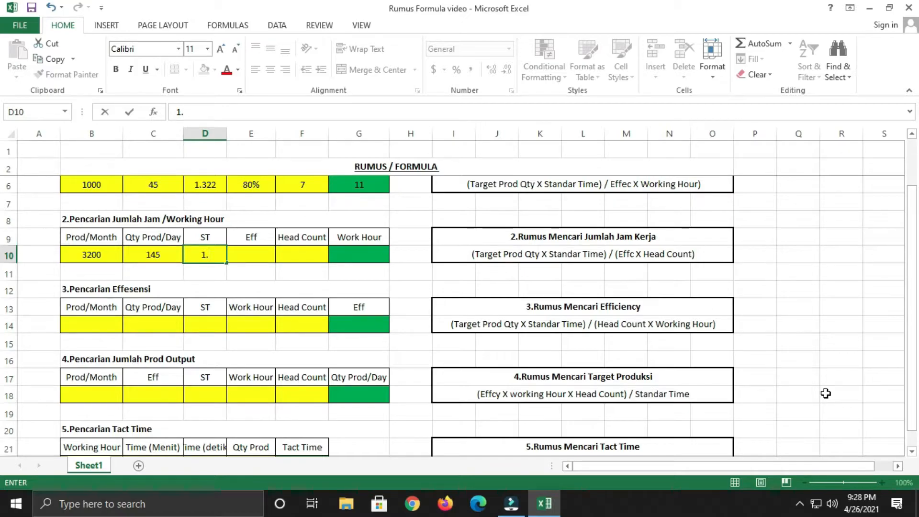
pyautogui.press('Tab')
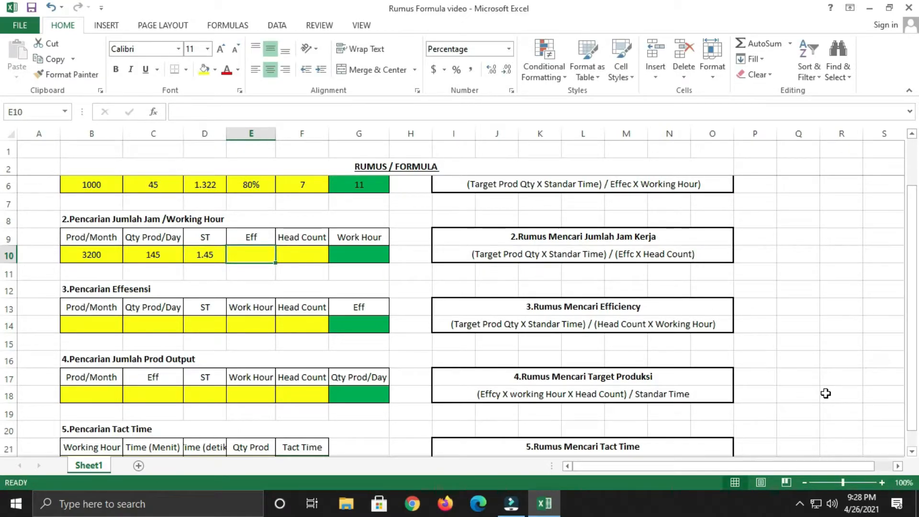
pyautogui.write('75%')
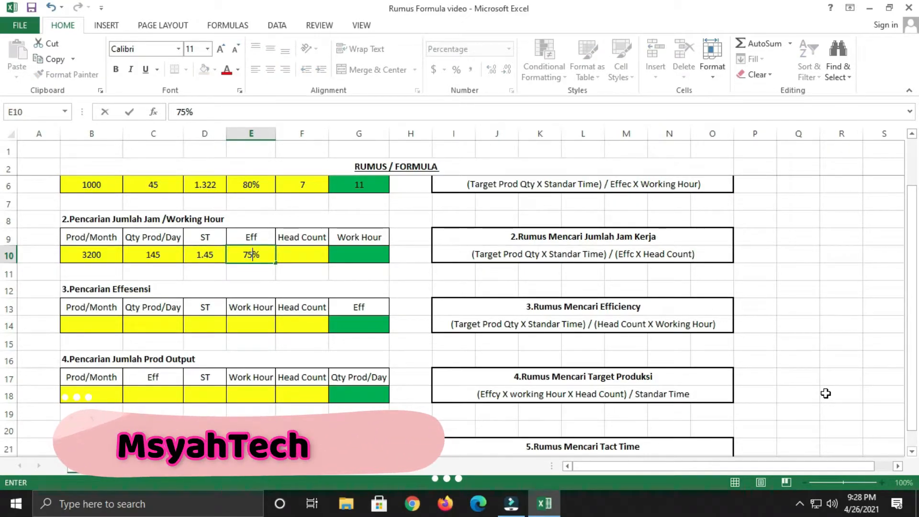
pyautogui.press('Tab')
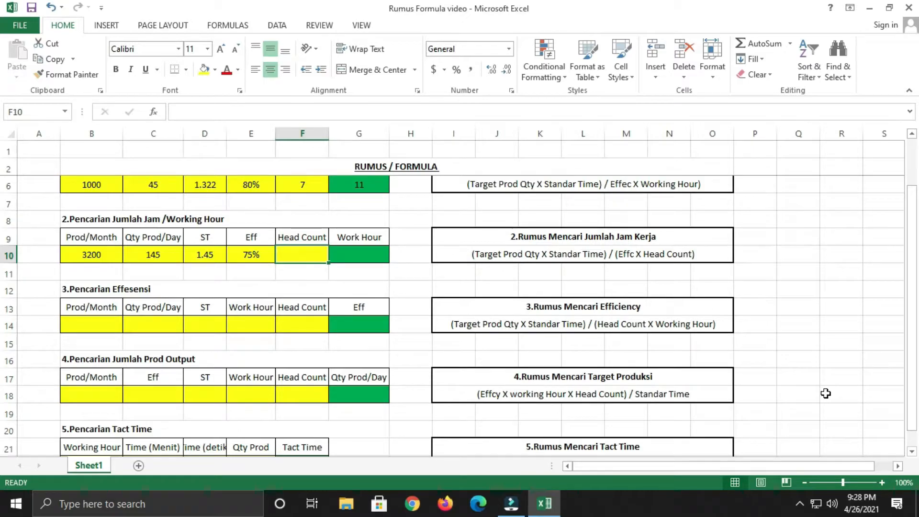
pyautogui.write('22')
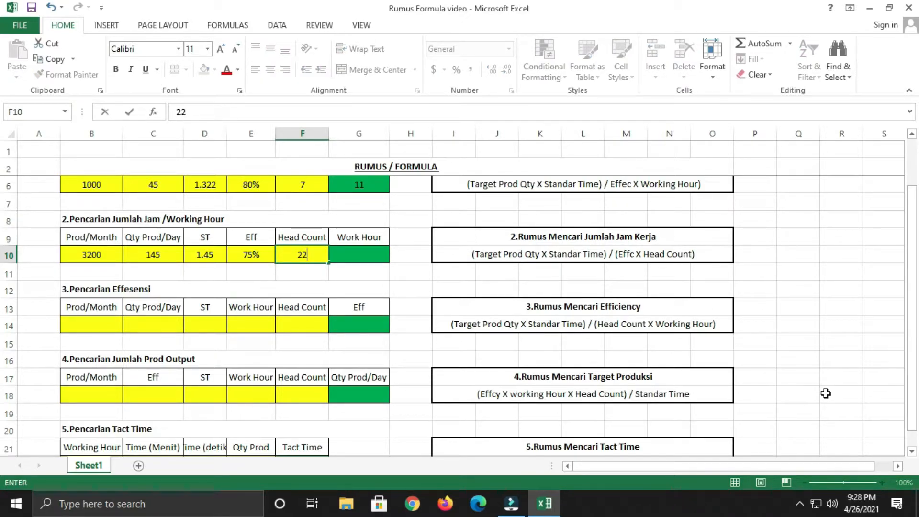
pyautogui.click(353, 254)
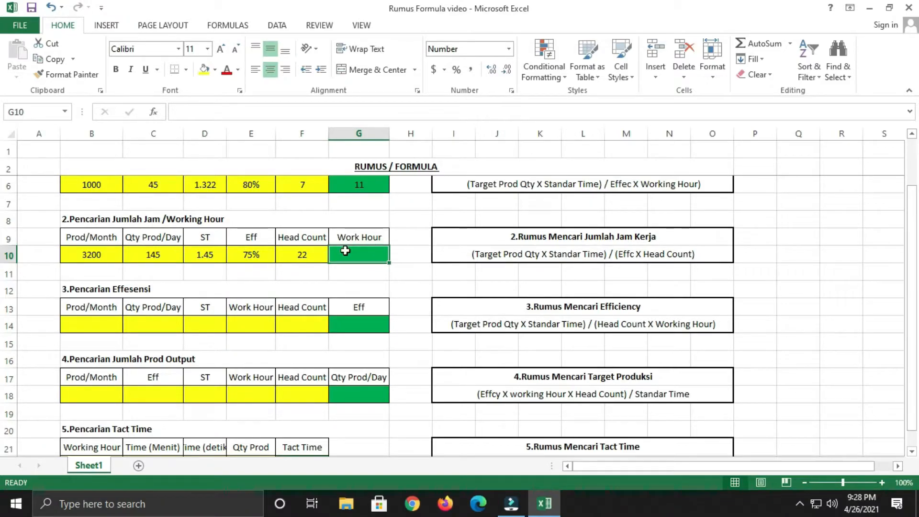
pyautogui.click(538, 257)
pyautogui.click(484, 232)
pyautogui.click(537, 256)
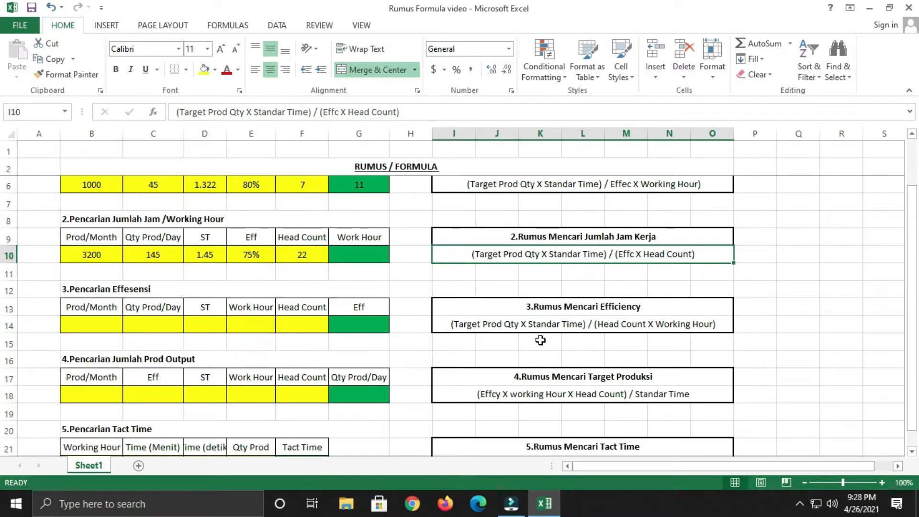
pyautogui.write('=')
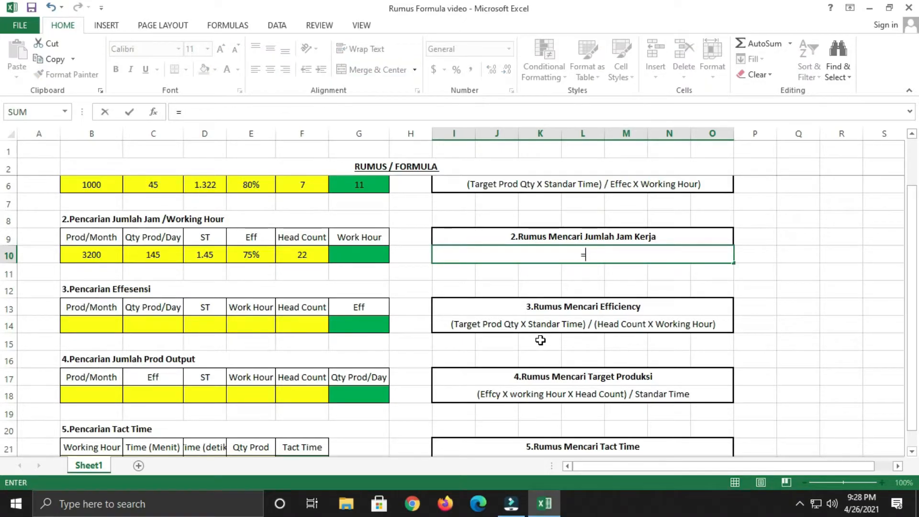
pyautogui.press('Escape')
# Calculate the Work Hour in G10 with the formula =(C10*D10)/(E10*F10)
pyautogui.click(369, 258)
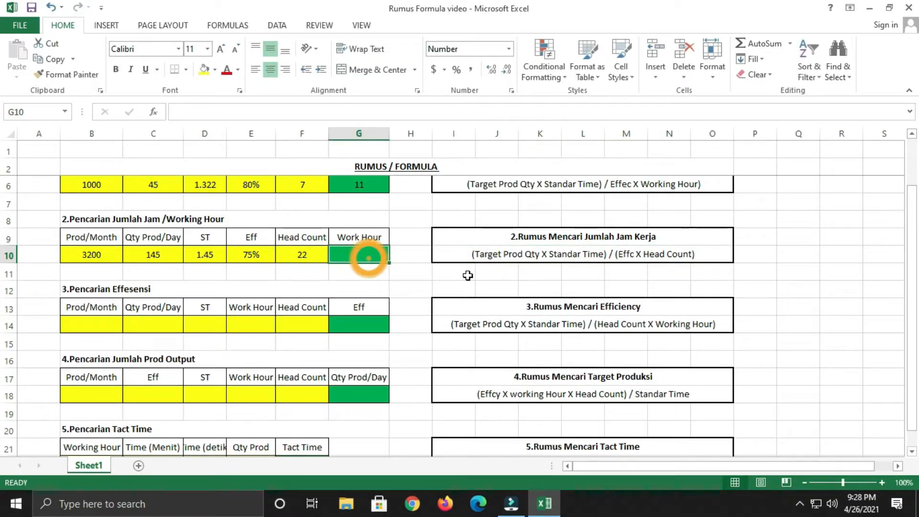
pyautogui.write('=(')
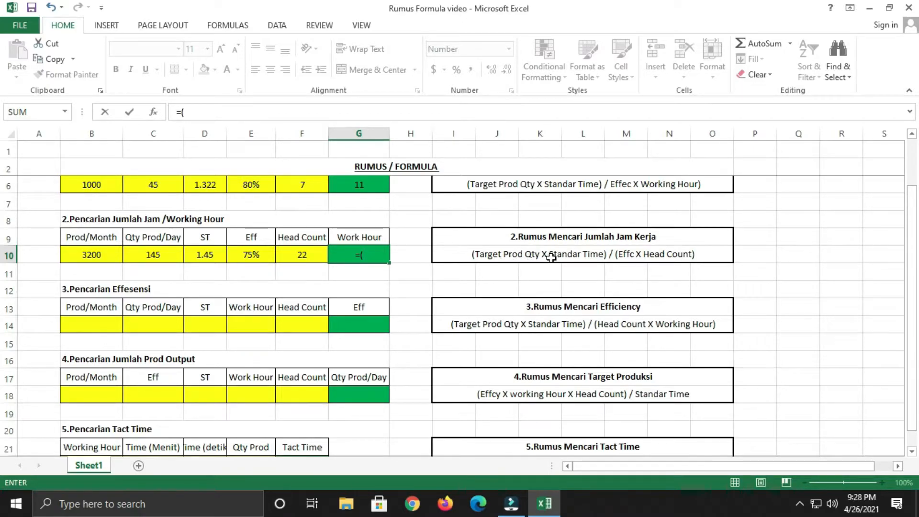
pyautogui.click(156, 257)
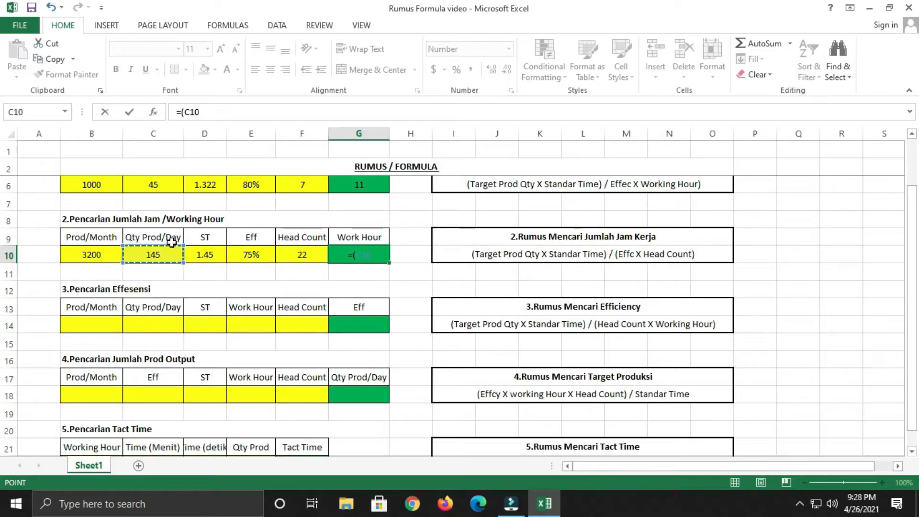
pyautogui.write('*')
pyautogui.click(217, 255)
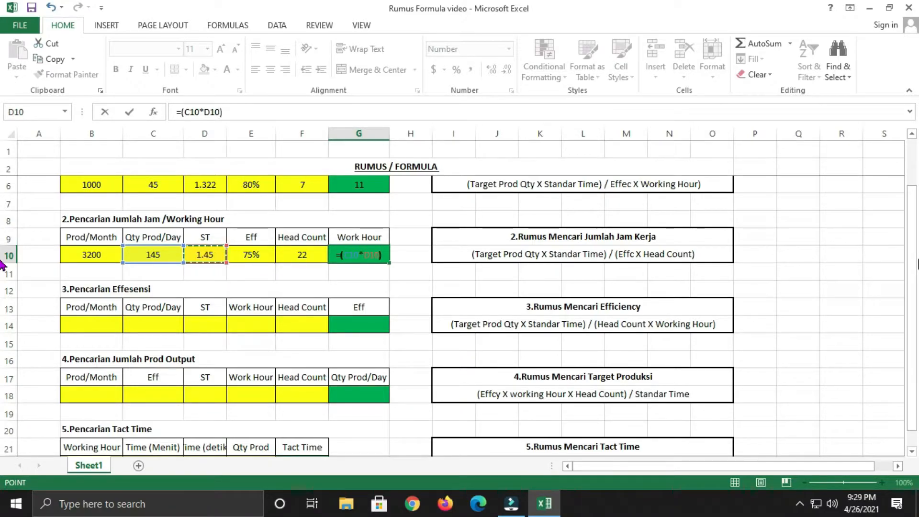
pyautogui.write(')/')
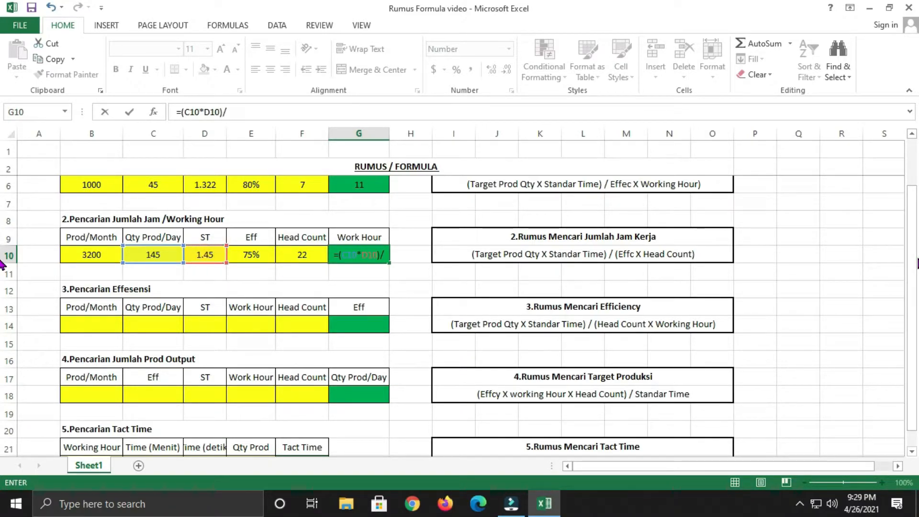
pyautogui.write('(')
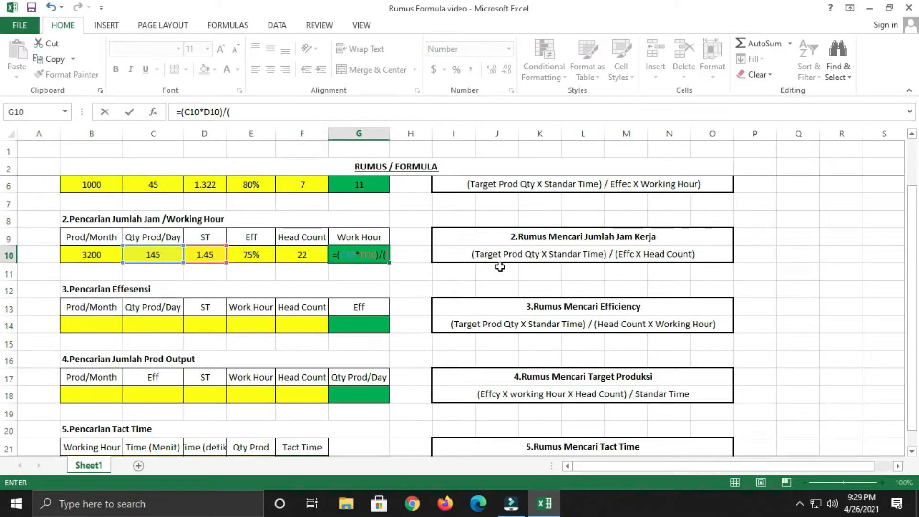
pyautogui.click(251, 254)
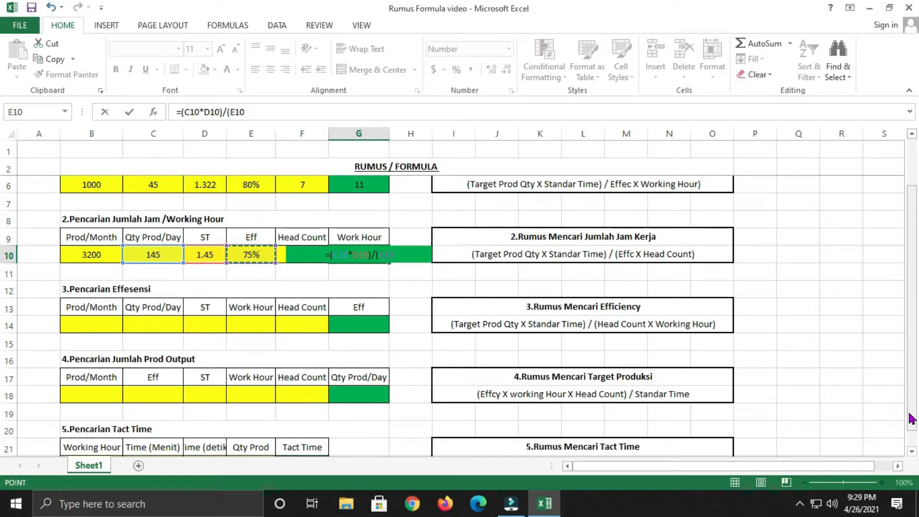
pyautogui.write('*')
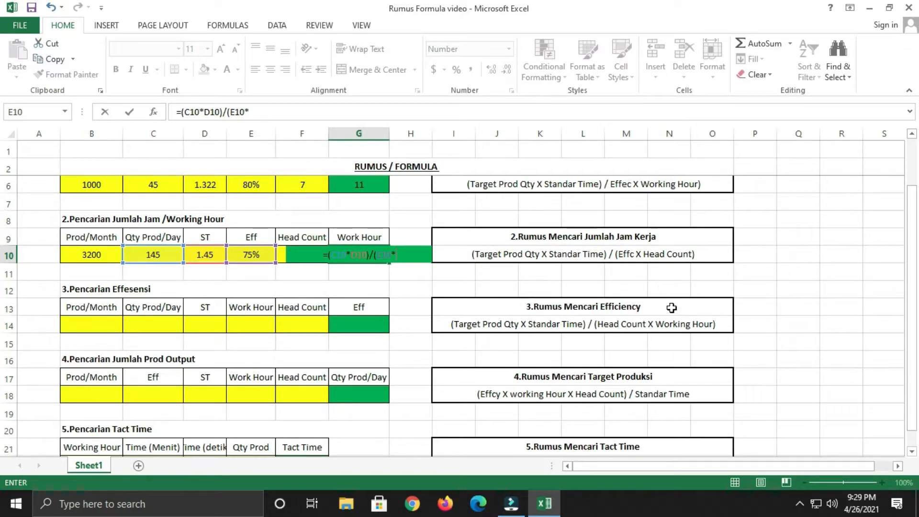
pyautogui.write('f')
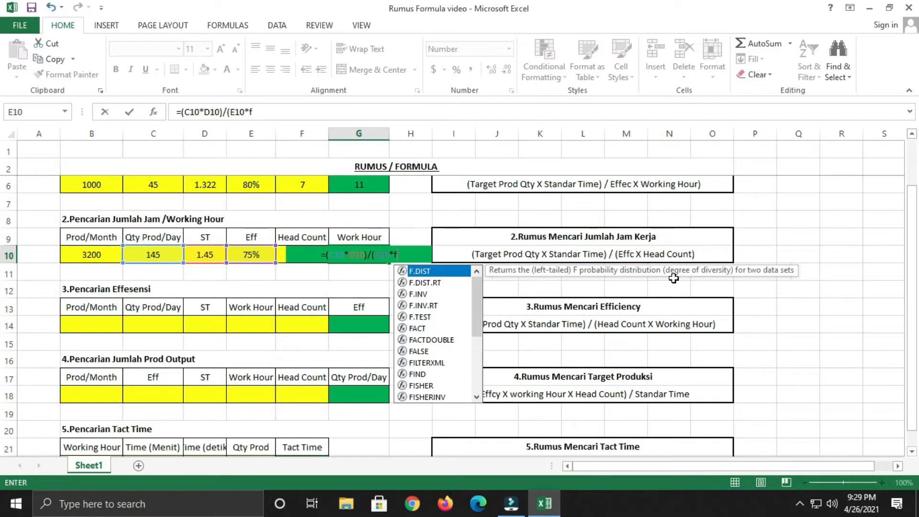
pyautogui.write('10)')
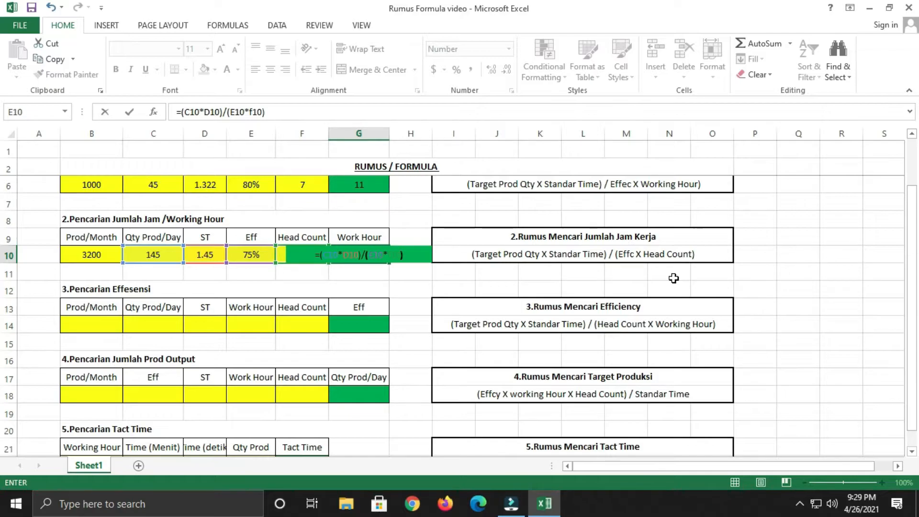
pyautogui.press('Return')
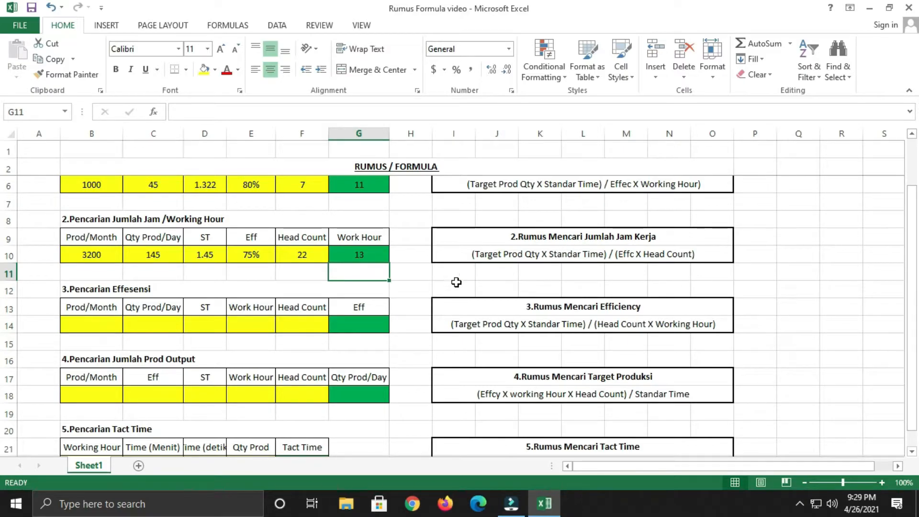
pyautogui.click(92, 253)
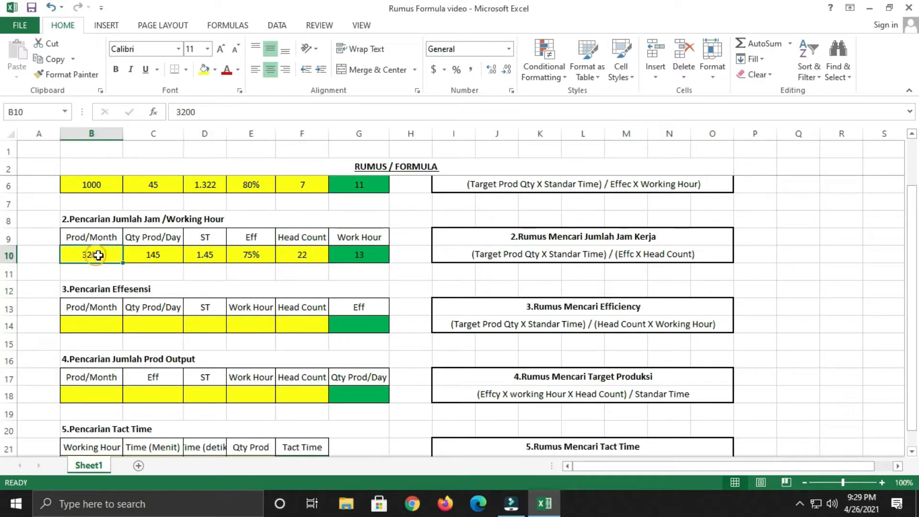
pyautogui.click(162, 258)
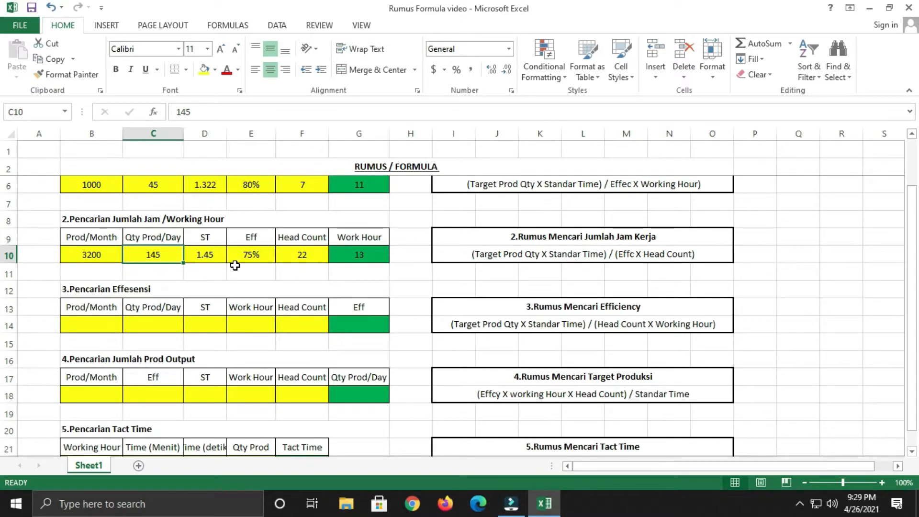
pyautogui.click(212, 261)
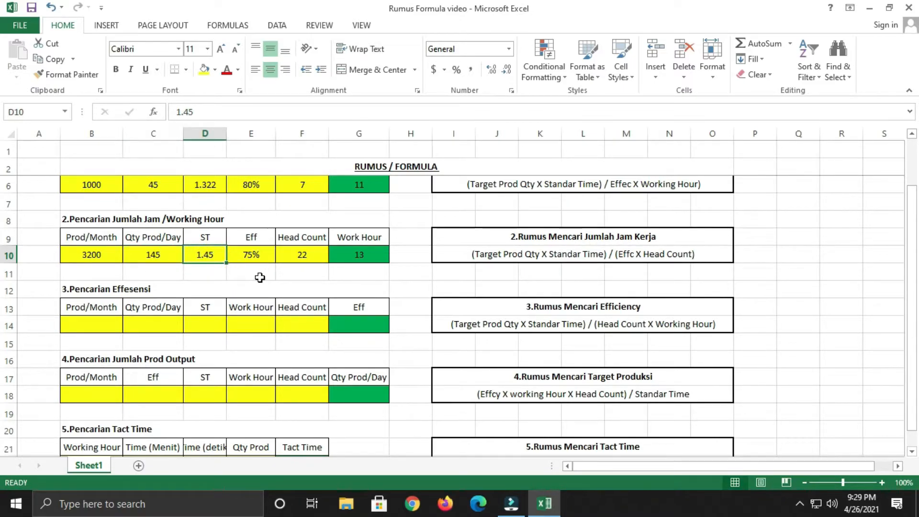
pyautogui.click(251, 256)
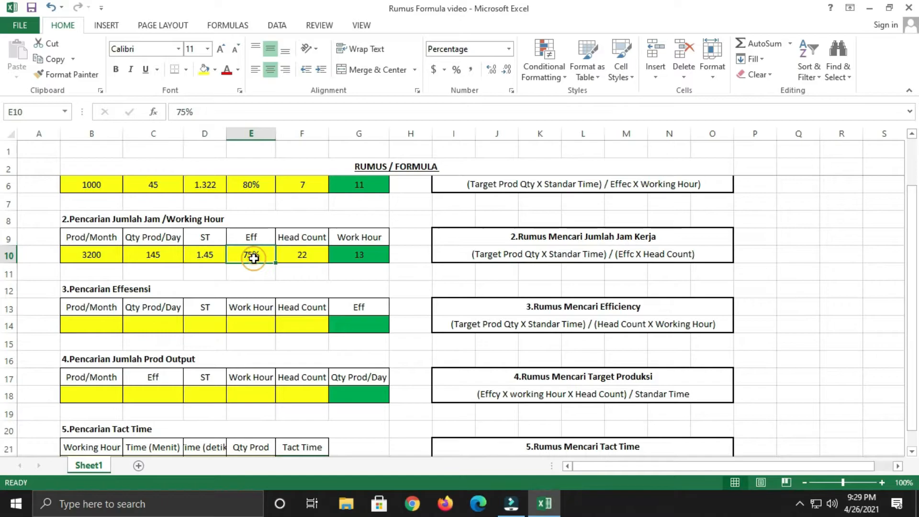
pyautogui.click(314, 257)
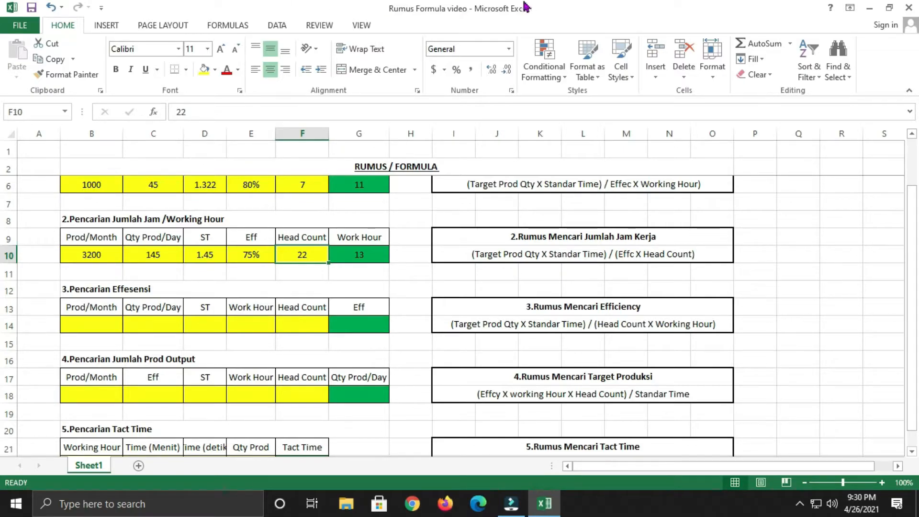
# Fill in the Efficiency table with Prod/Month 400, Qty Prod/Day 18, ST 1.24, Work Hour 7 and Head Count 6
pyautogui.click(100, 330)
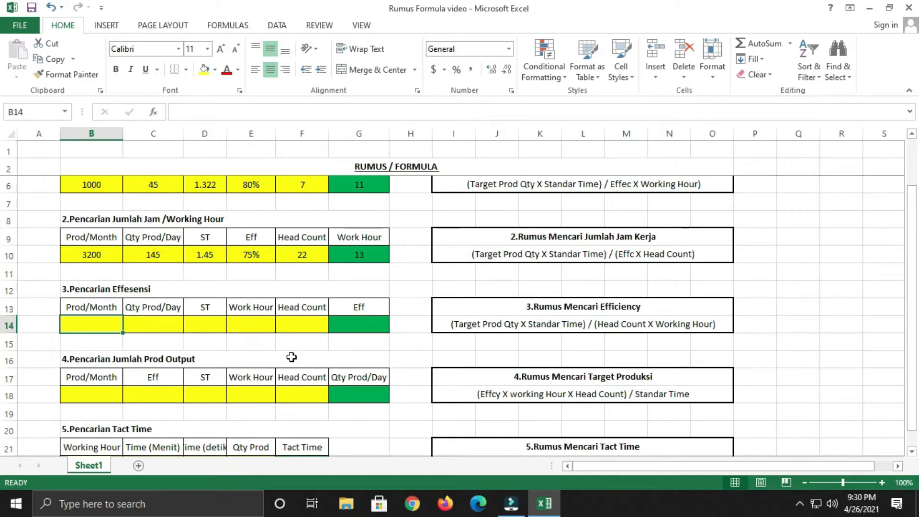
pyautogui.write('400')
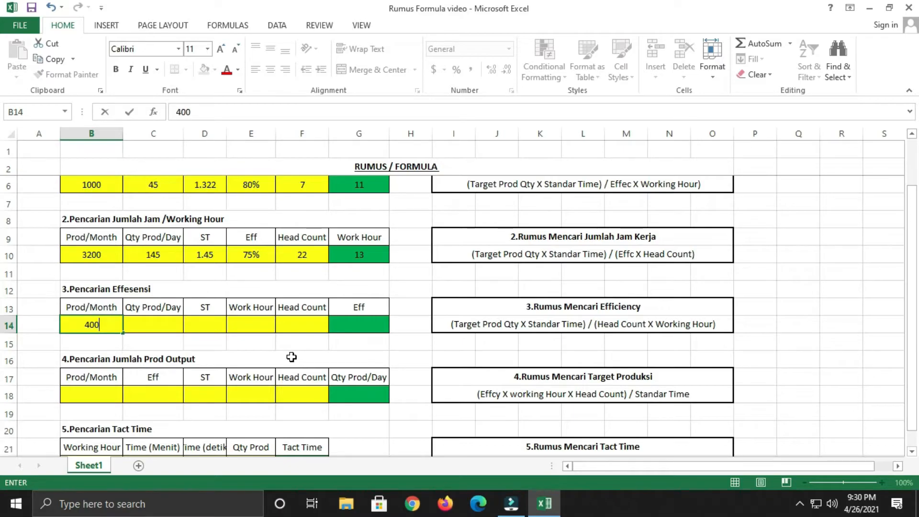
pyautogui.press('Tab')
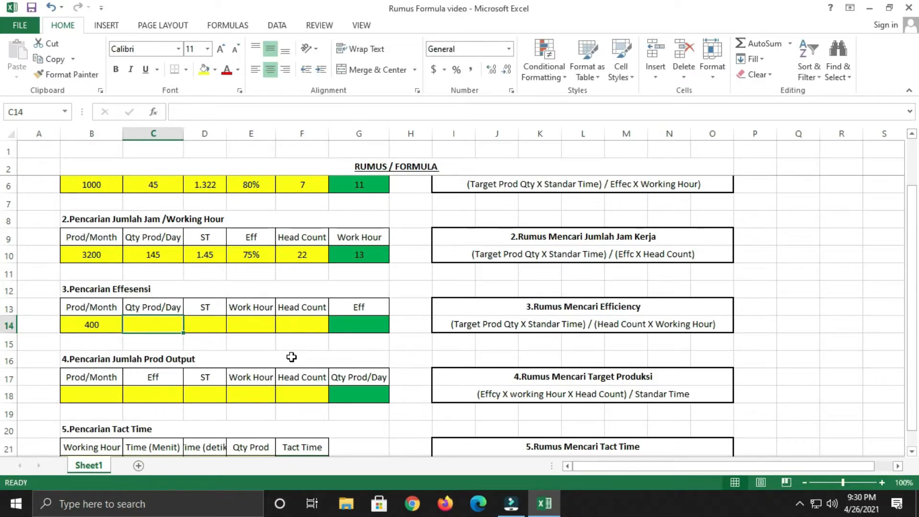
pyautogui.write('18')
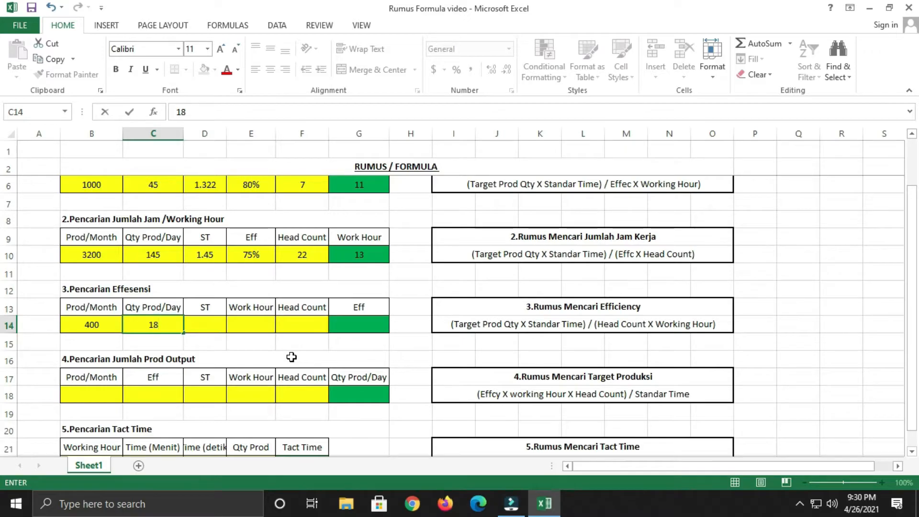
pyautogui.press('Tab')
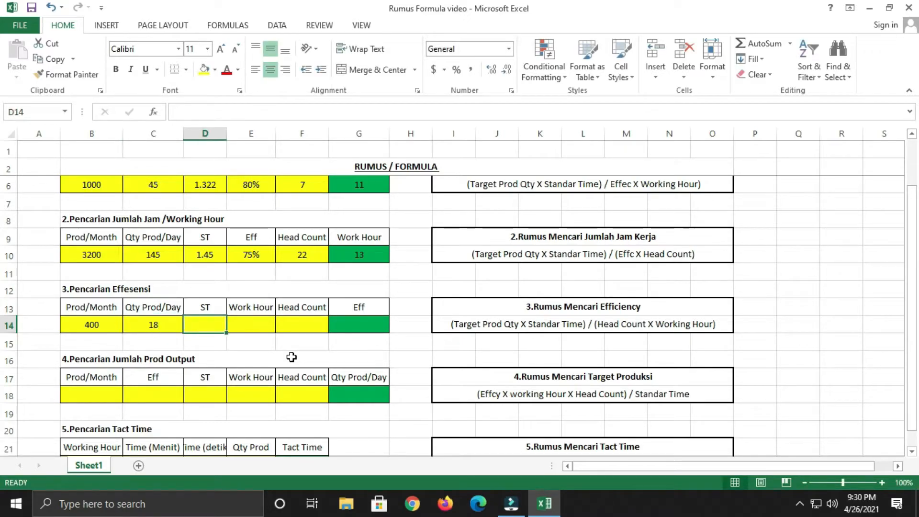
pyautogui.write('1.24')
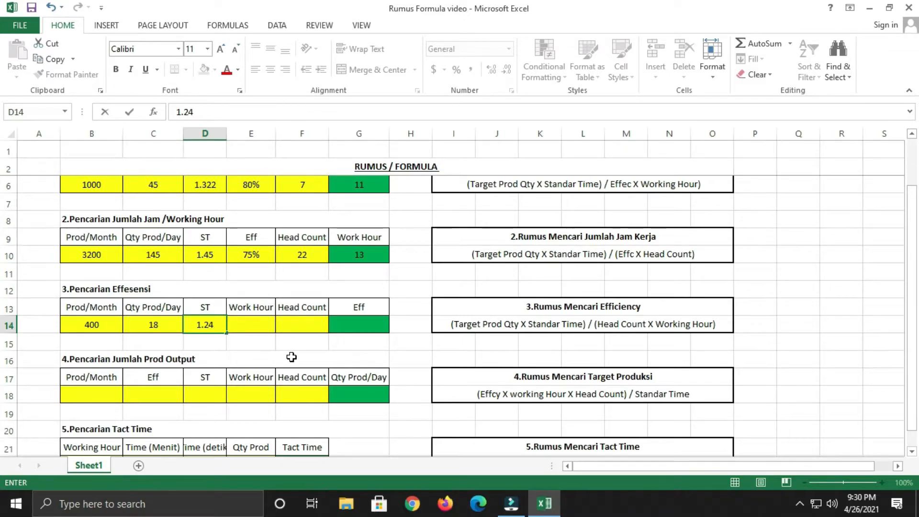
pyautogui.press('Tab')
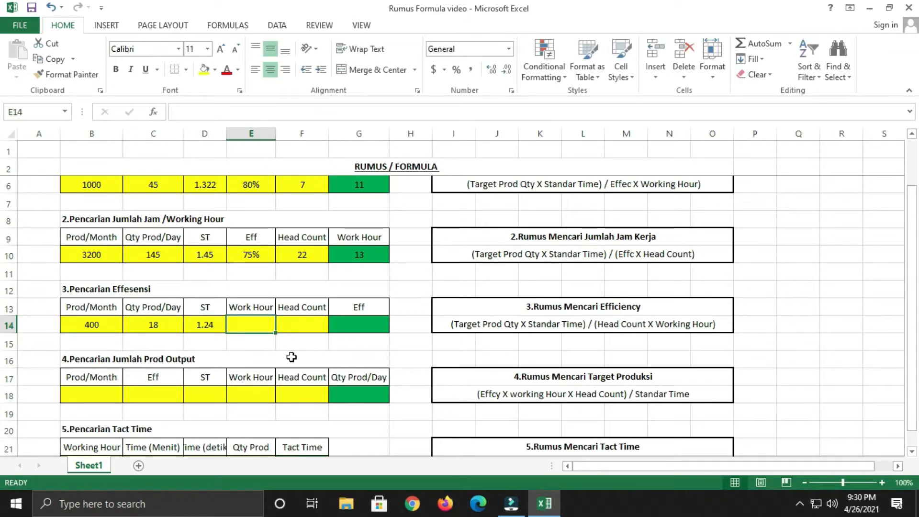
pyautogui.write('7')
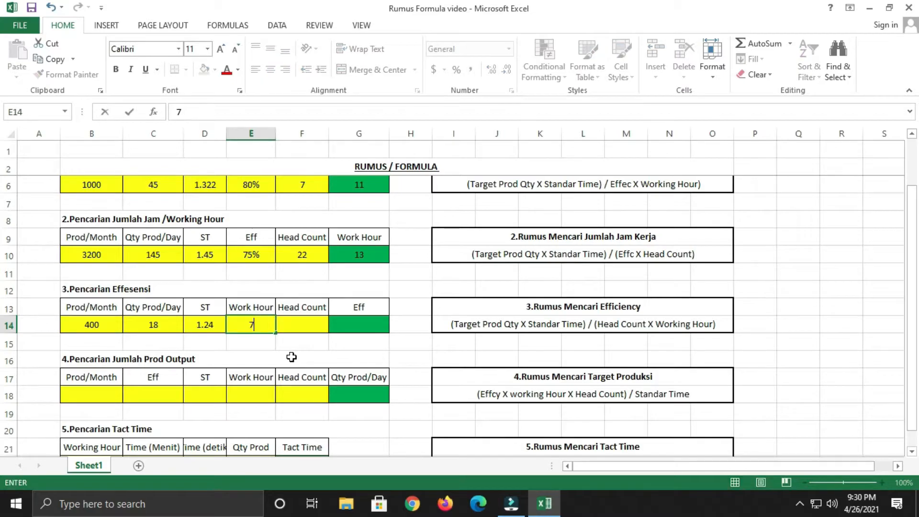
pyautogui.press('Tab')
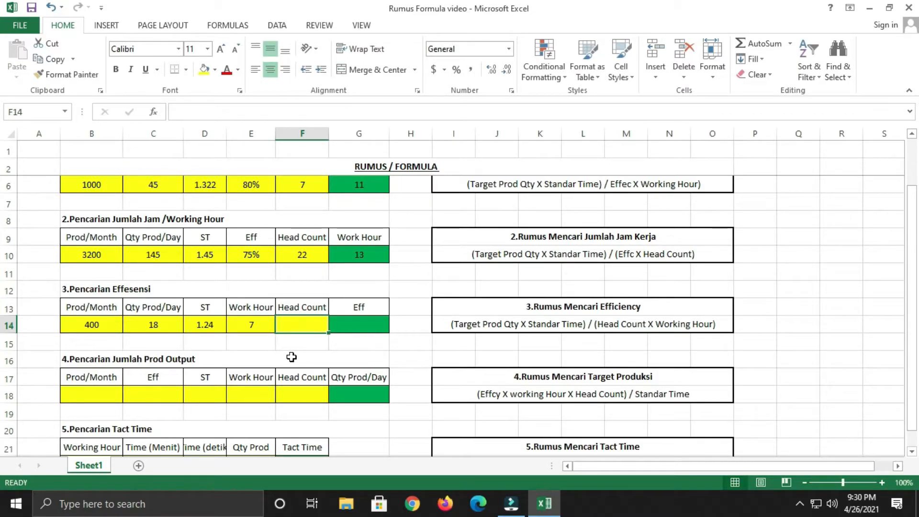
pyautogui.write('6')
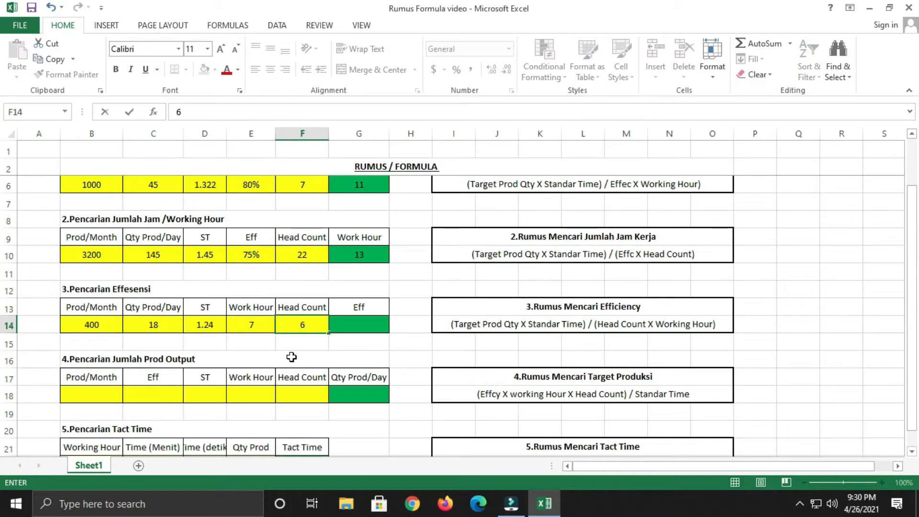
pyautogui.click(381, 326)
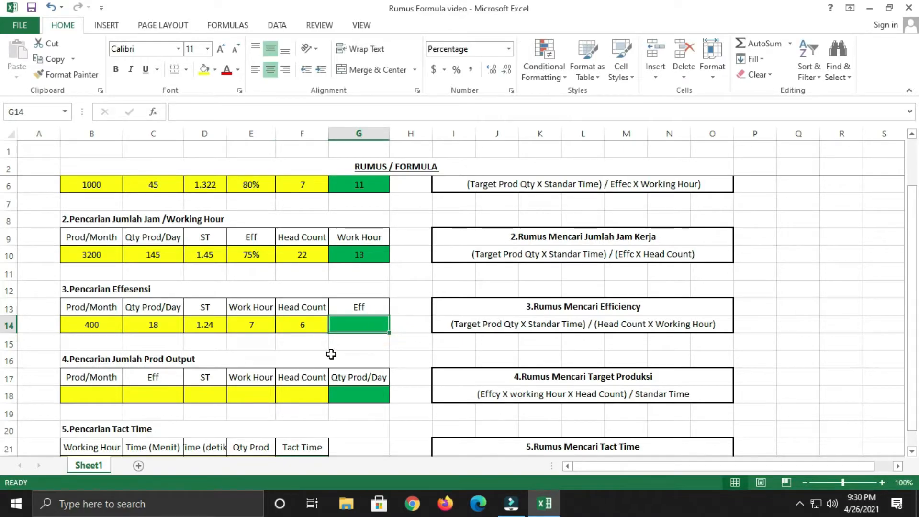
# Calculate the Eff result in G14 with the formula =(C14*D14)/(F14*E14)
pyautogui.click(499, 325)
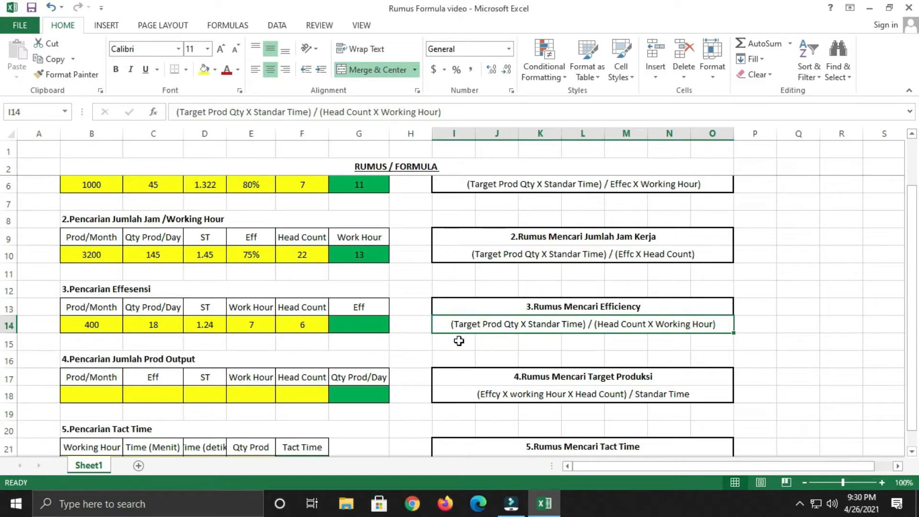
pyautogui.click(352, 323)
pyautogui.write('=')
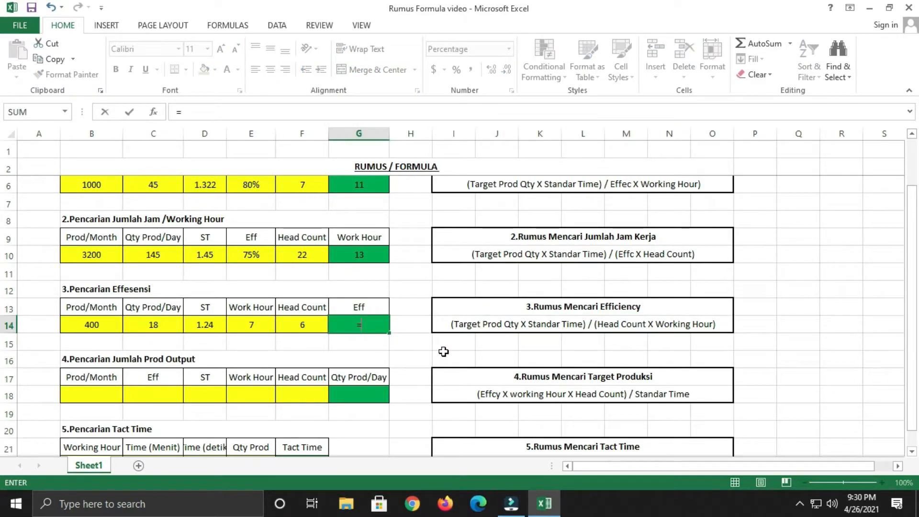
pyautogui.write('(')
pyautogui.click(153, 325)
pyautogui.write('*')
pyautogui.click(209, 325)
pyautogui.write(')/')
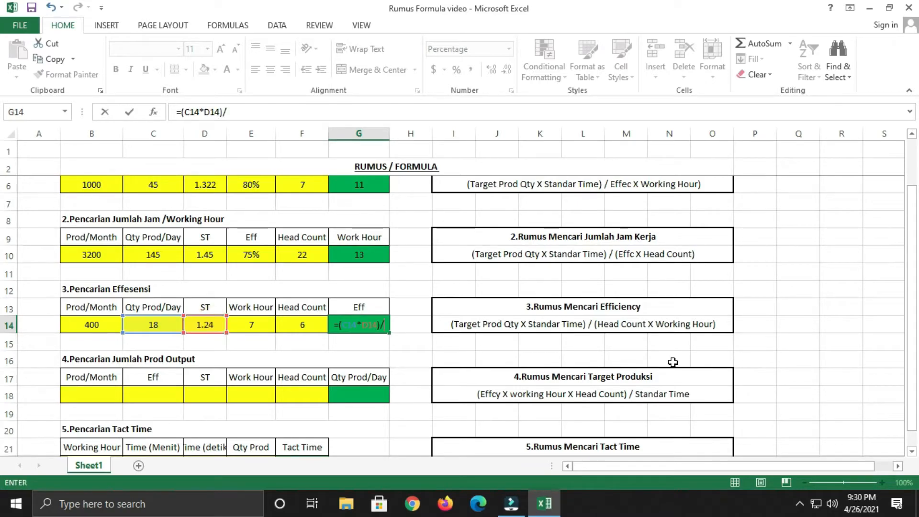
pyautogui.write('(')
pyautogui.click(302, 325)
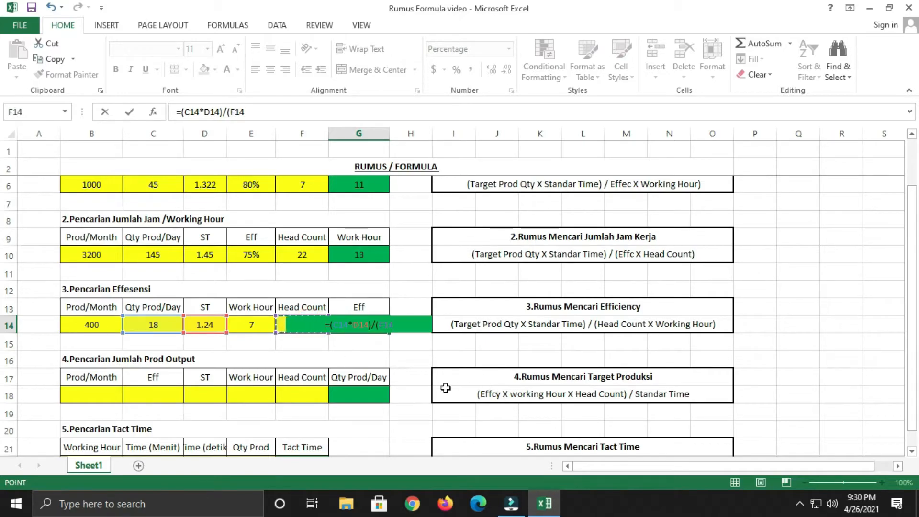
pyautogui.write('*')
pyautogui.click(252, 323)
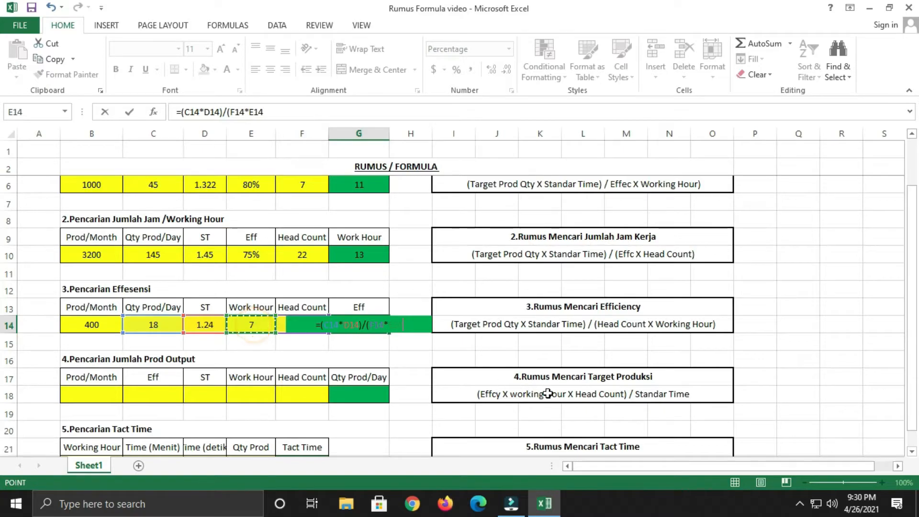
pyautogui.press('Return')
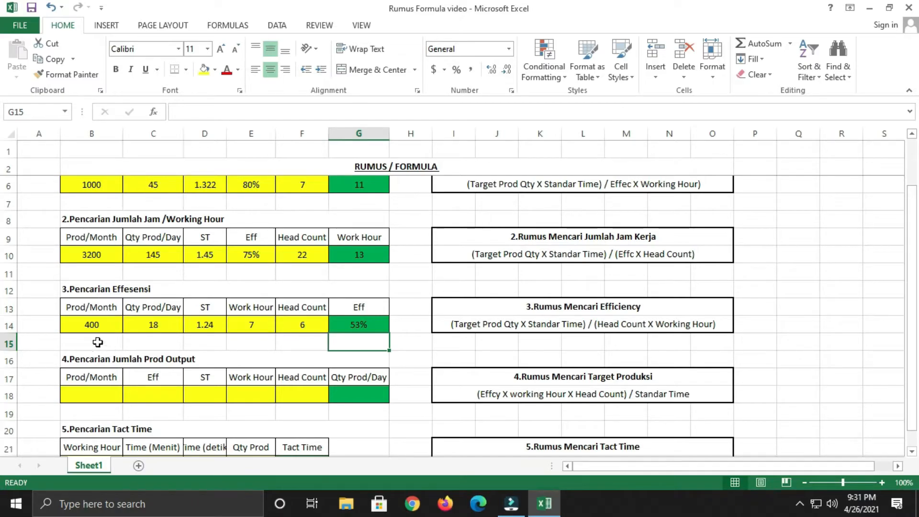
pyautogui.moveTo(79, 325); pyautogui.dragTo(292, 325)
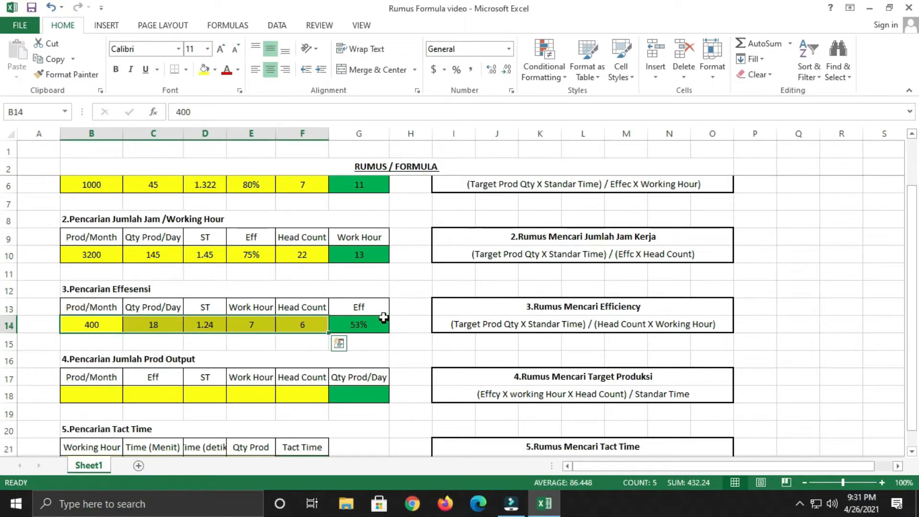
pyautogui.click(405, 330)
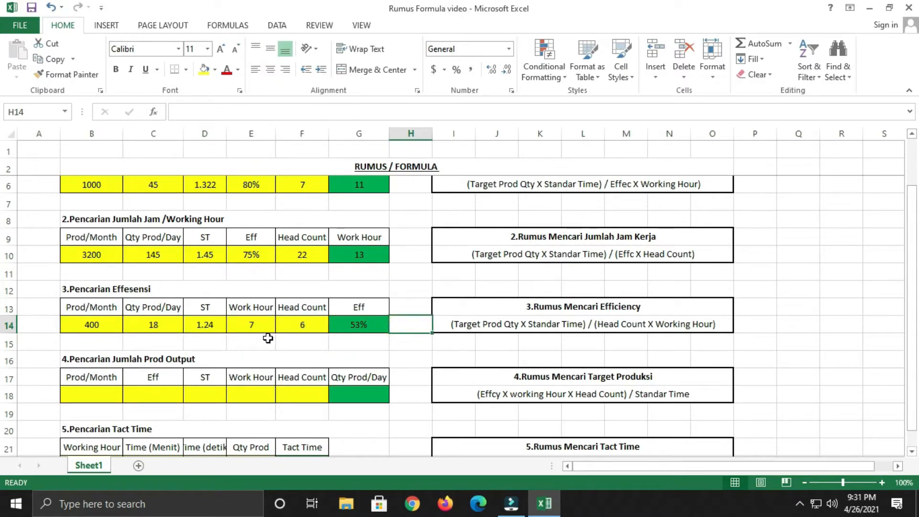
# In the Jumlah Prod Output table, set Prod/Month to 4500 and Eff to 65%
pyautogui.scroll(-1, 268, 338)
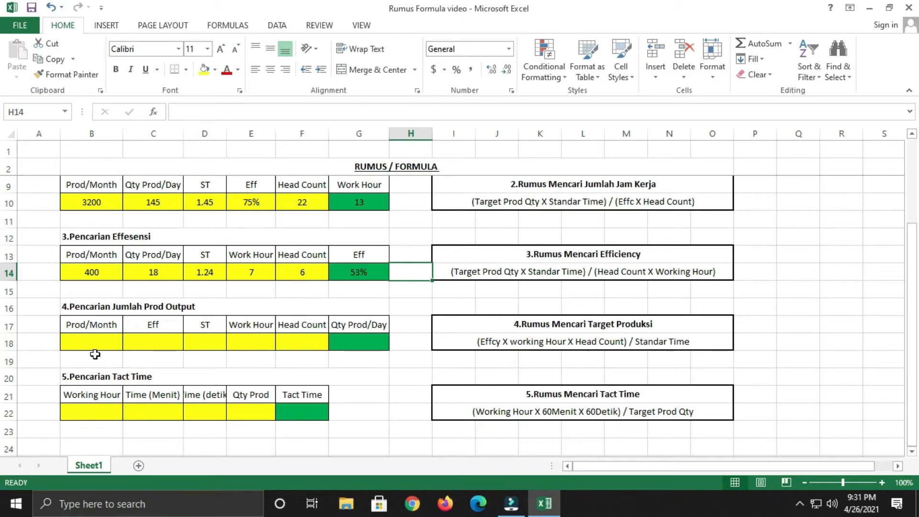
pyautogui.click(107, 341)
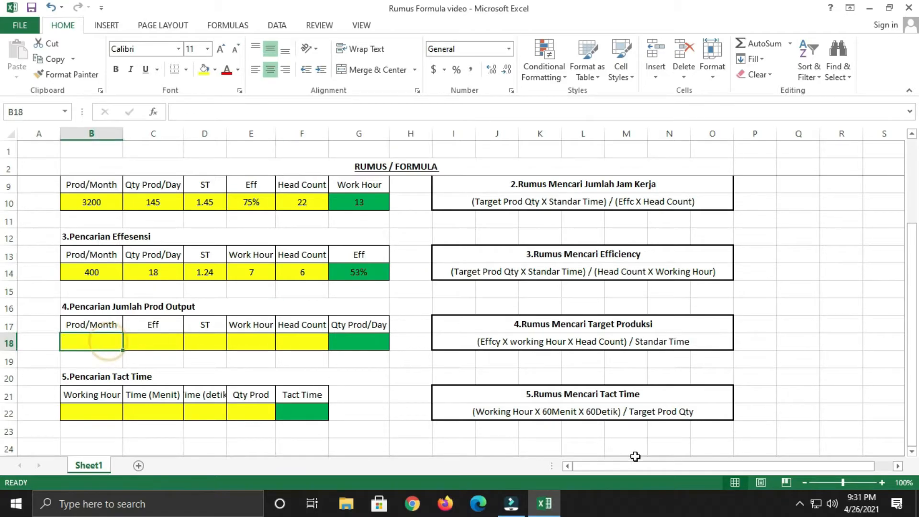
pyautogui.write('45')
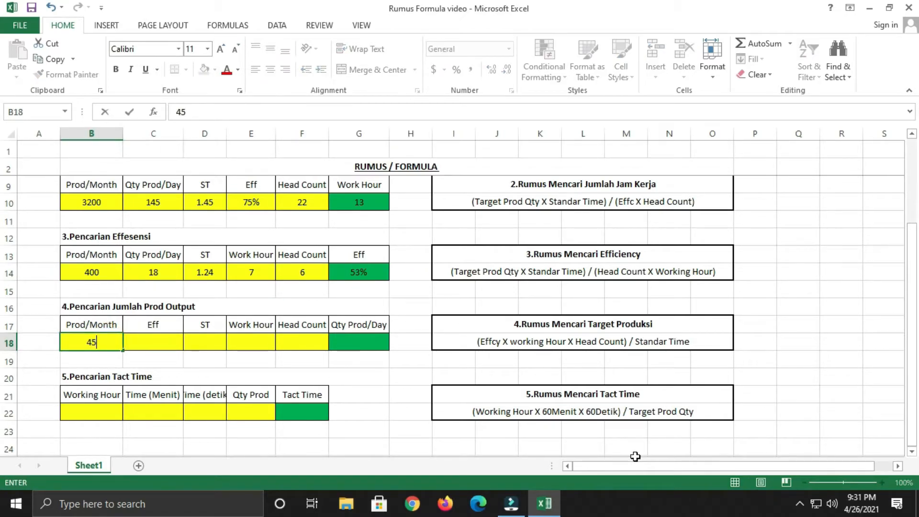
pyautogui.write('00')
pyautogui.press('Tab')
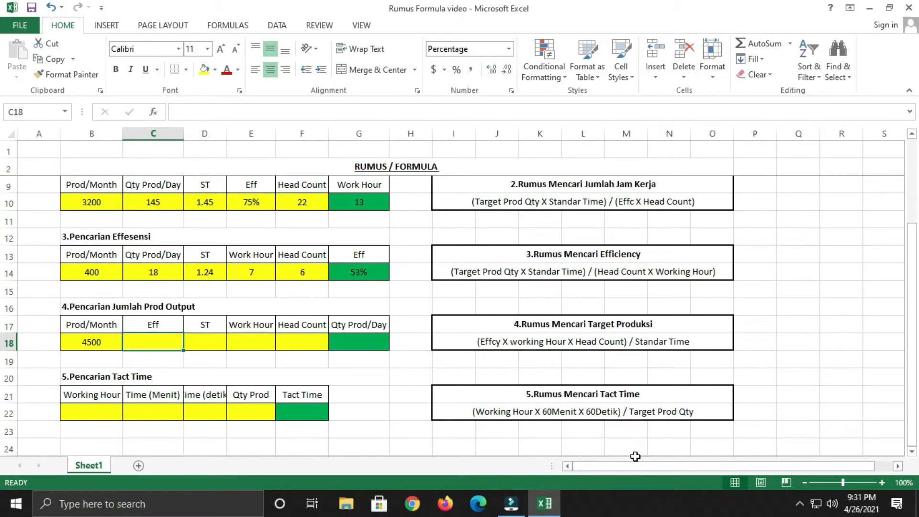
pyautogui.write('65%')
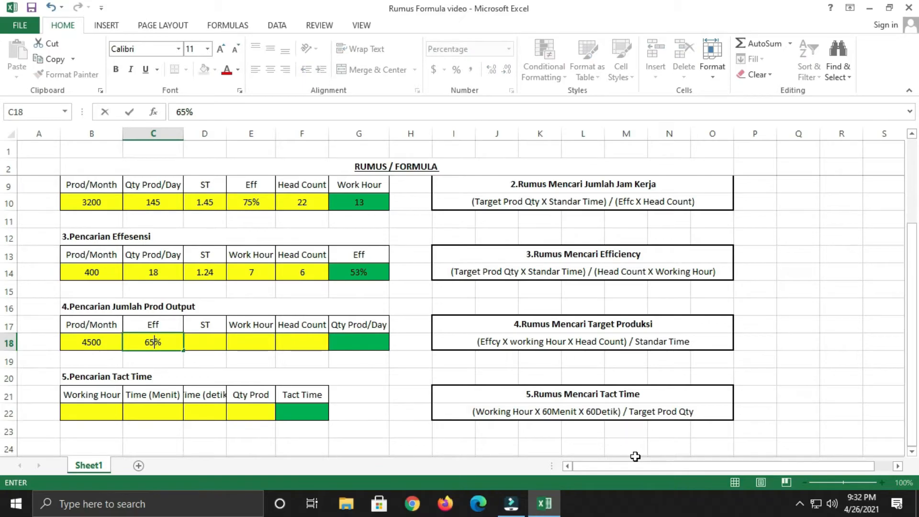
pyautogui.press('Tab')
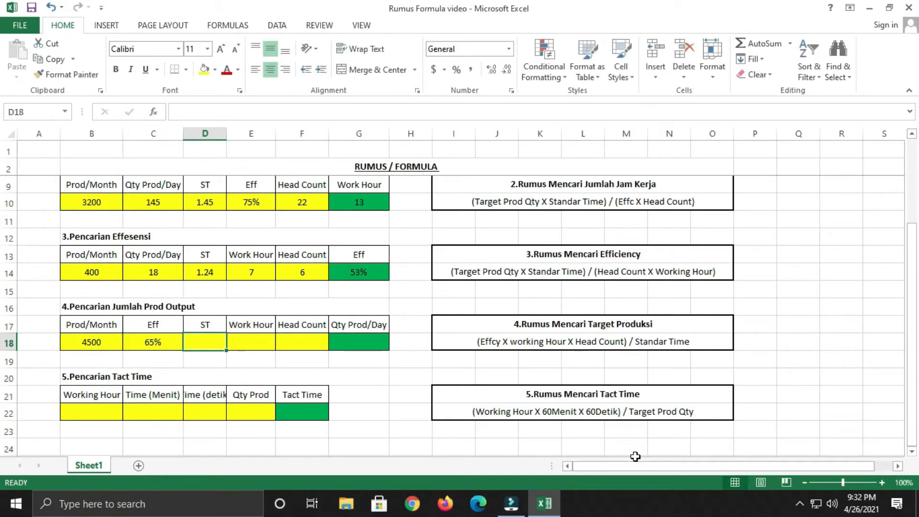
# Fill in the Jumlah Prod Output table's ST with 1.322, Work Hour with 10 and Head Count with 30
pyautogui.write('1')
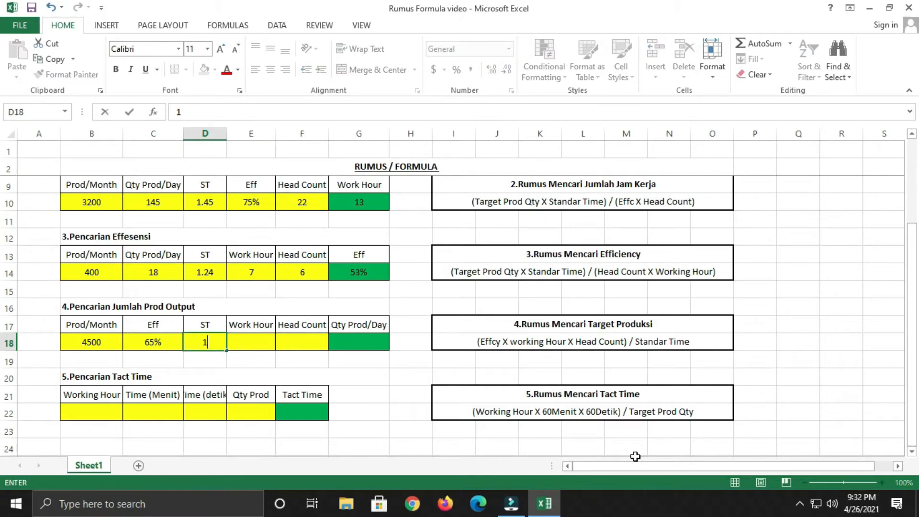
pyautogui.write('.322')
pyautogui.press('Tab')
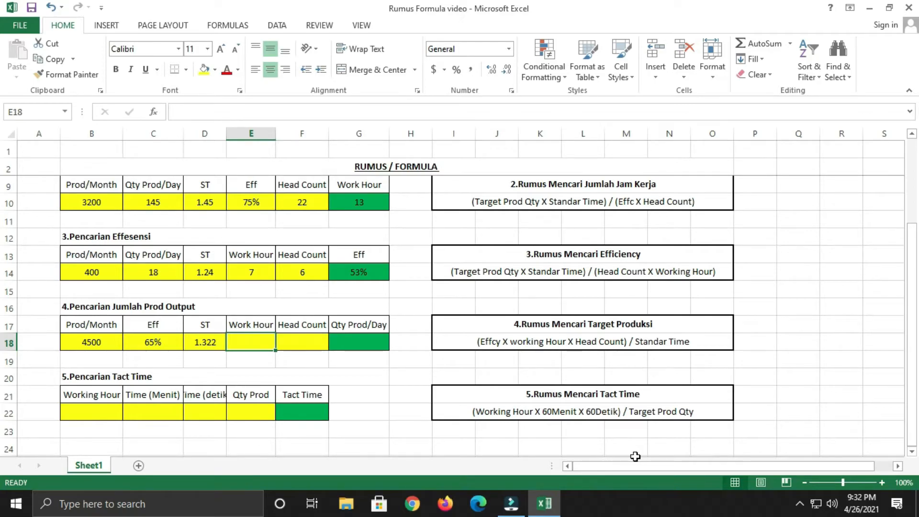
pyautogui.write('10')
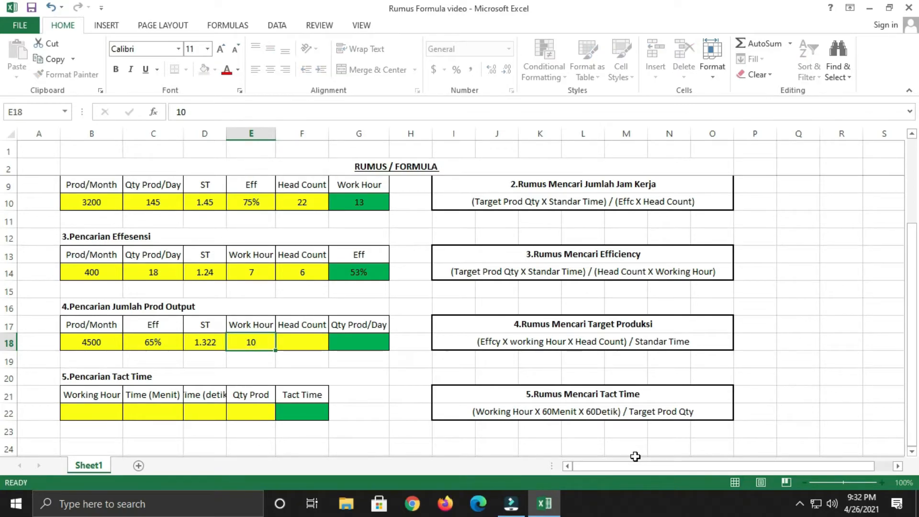
pyautogui.press('Tab')
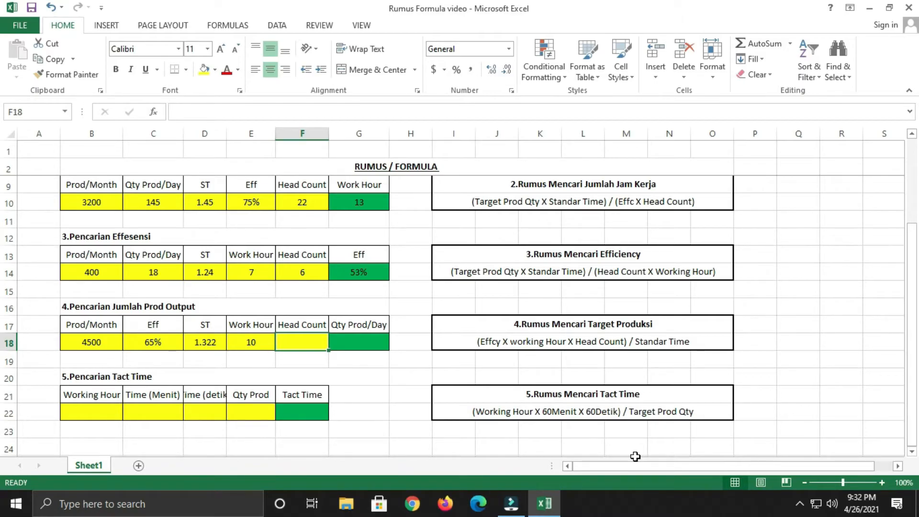
pyautogui.write('30')
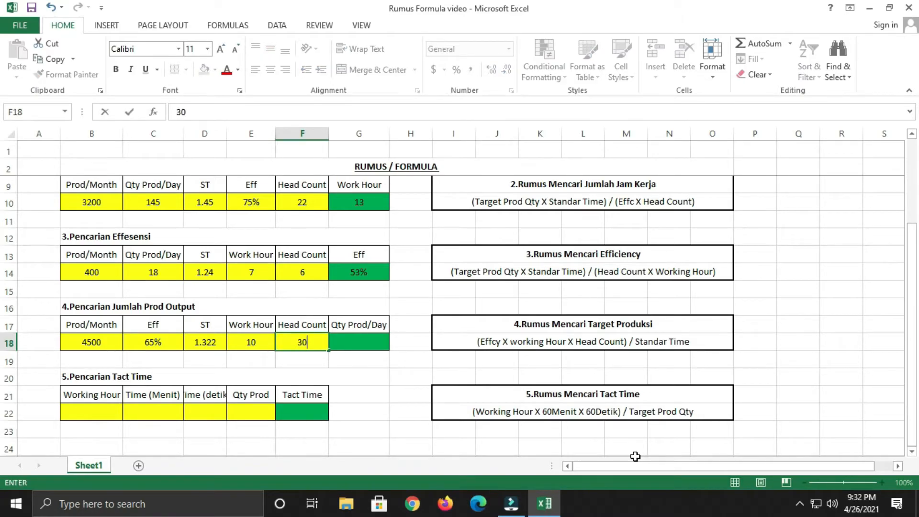
pyautogui.press('Tab')
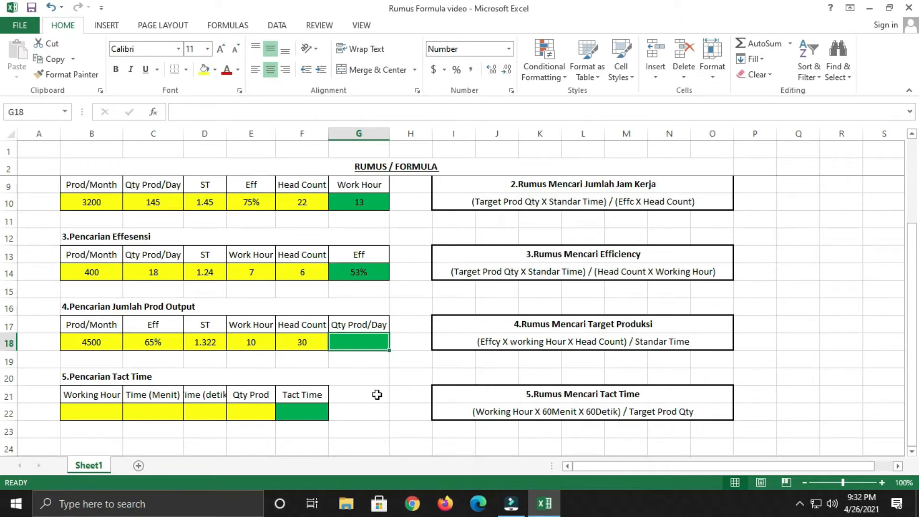
# Calculate the Qty Prod/Day in G18 with the formula =(C18*E18*F18)/D18
pyautogui.click(358, 350)
pyautogui.write('=(')
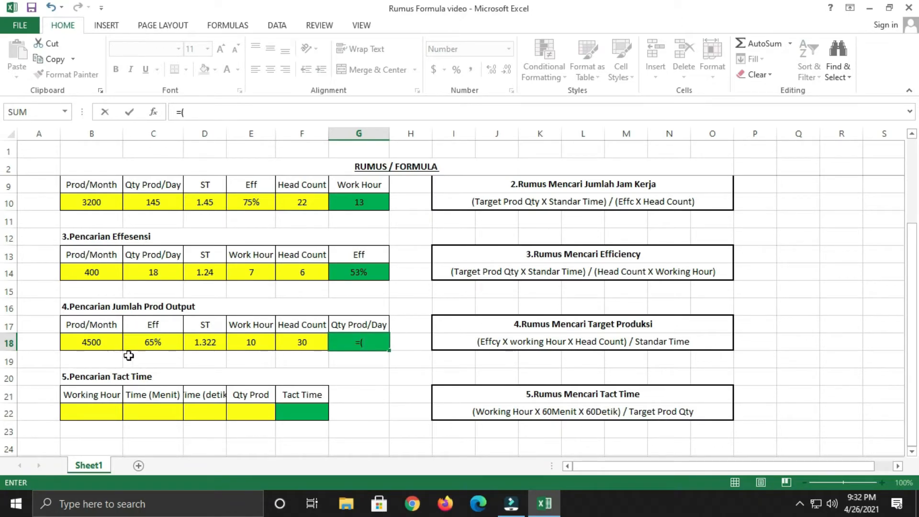
pyautogui.click(167, 343)
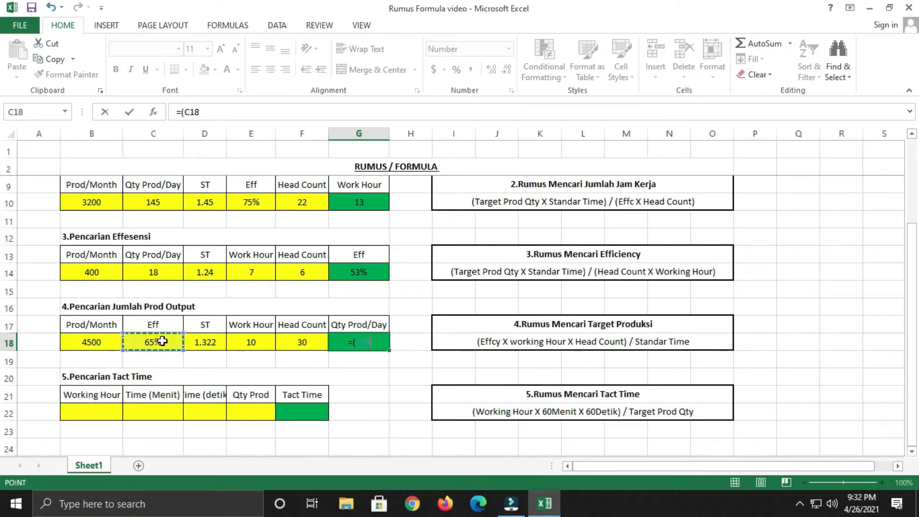
pyautogui.write('*')
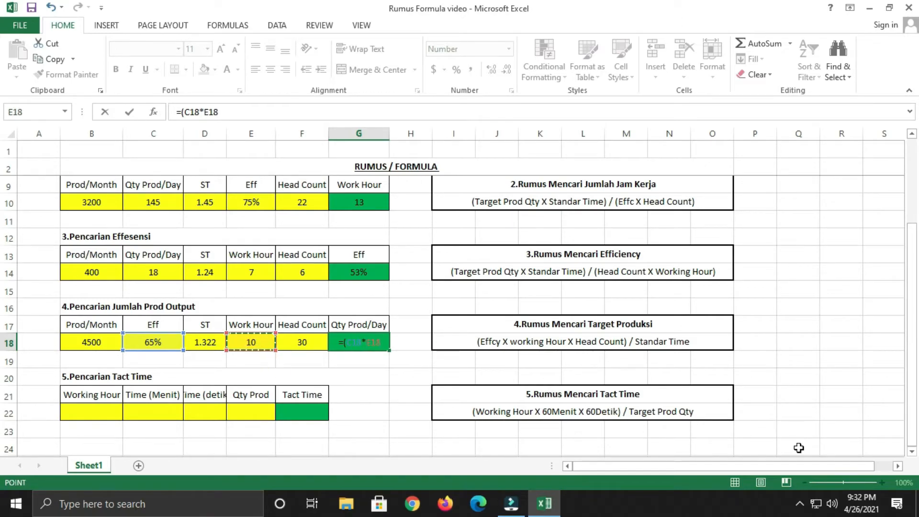
pyautogui.write('*')
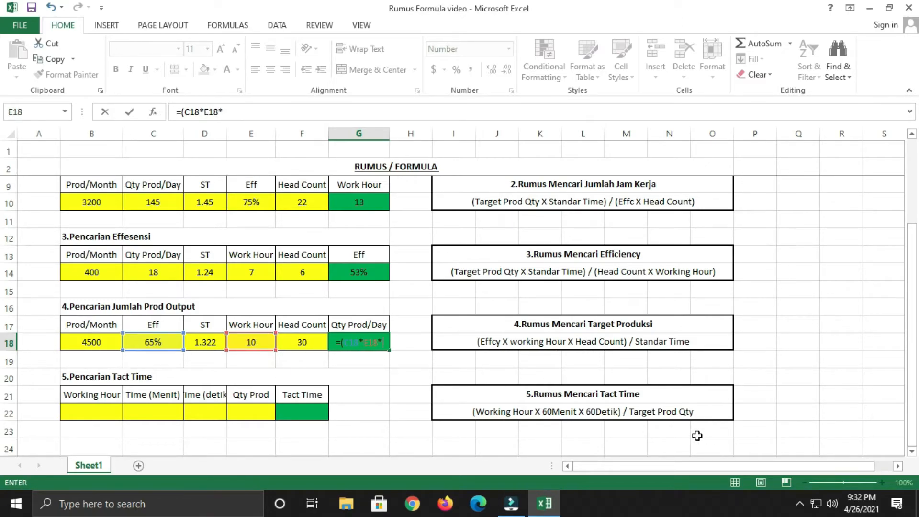
pyautogui.click(313, 345)
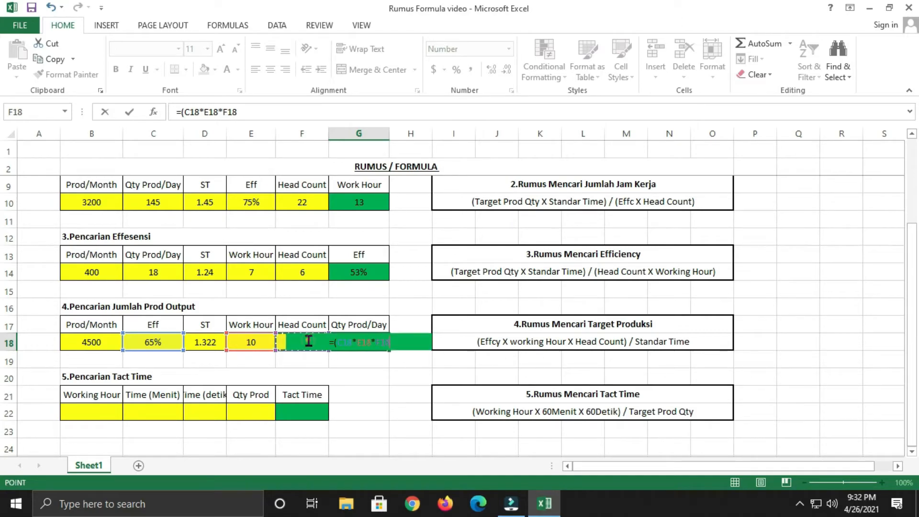
pyautogui.write(')/')
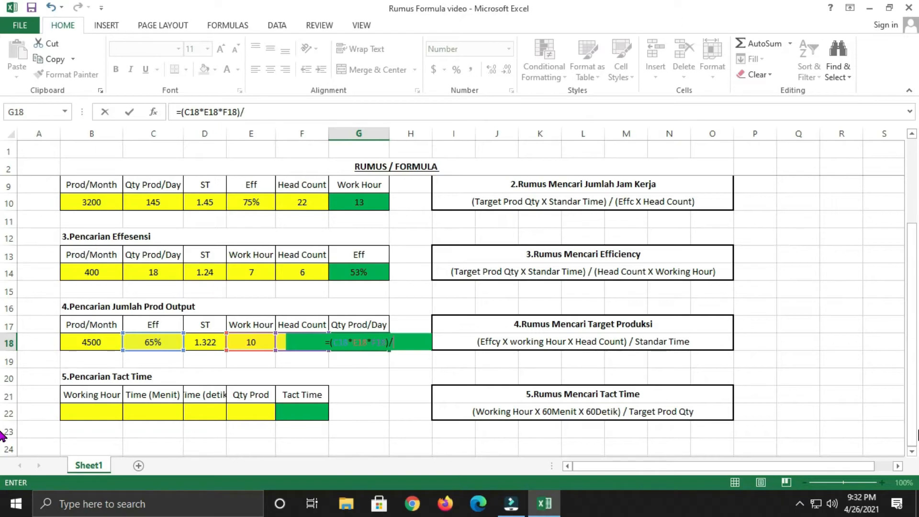
pyautogui.click(194, 349)
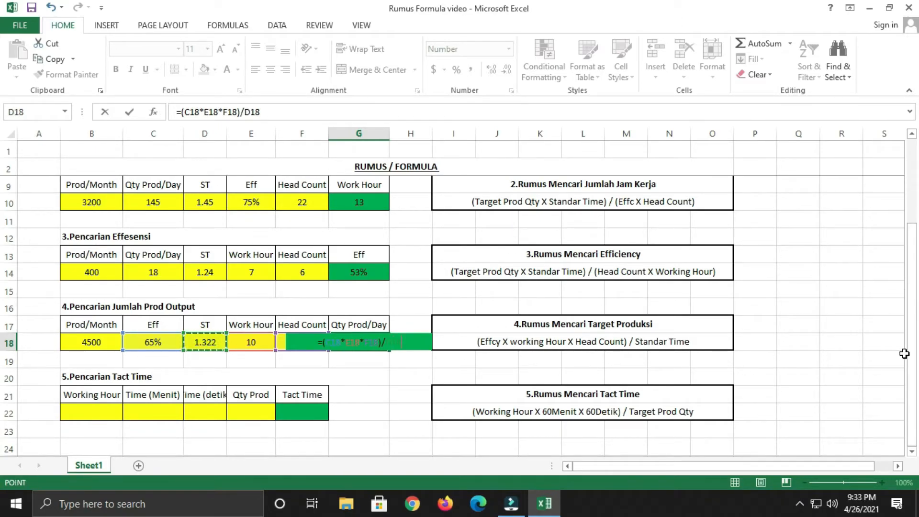
pyautogui.press('Return')
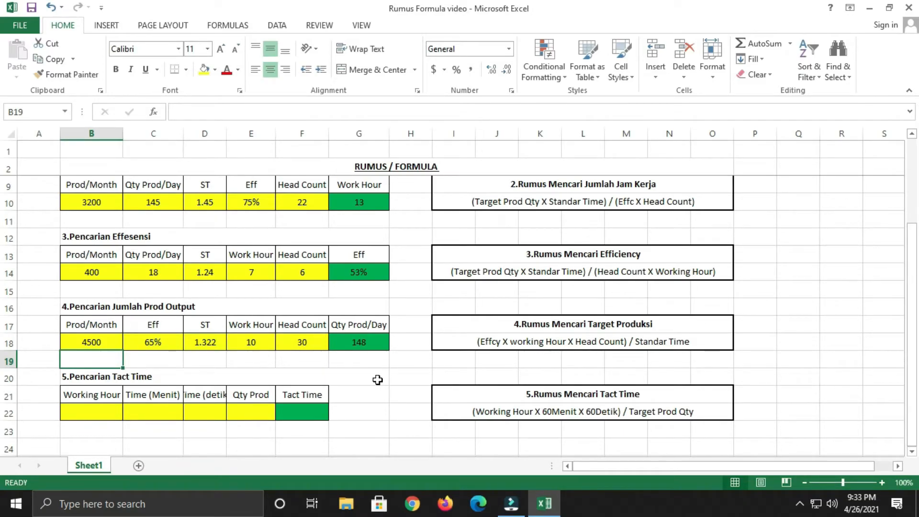
pyautogui.moveTo(96, 342); pyautogui.dragTo(282, 341)
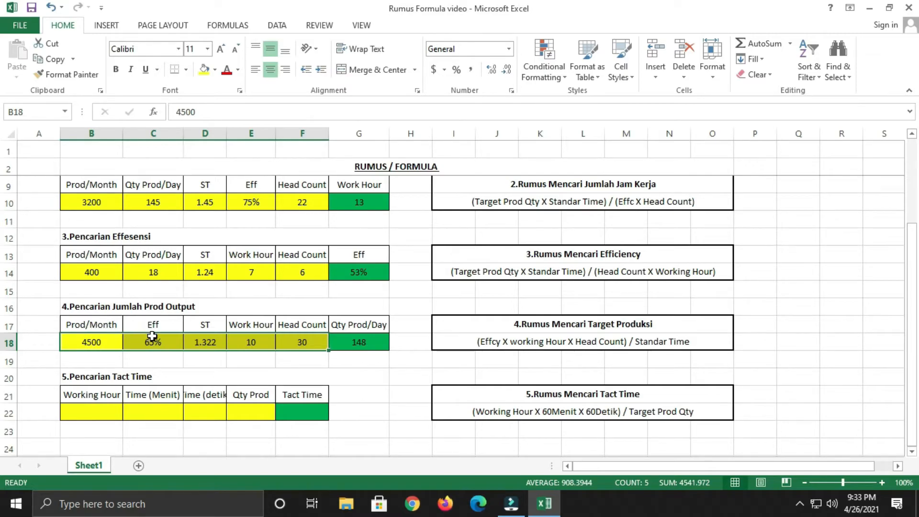
pyautogui.click(206, 359)
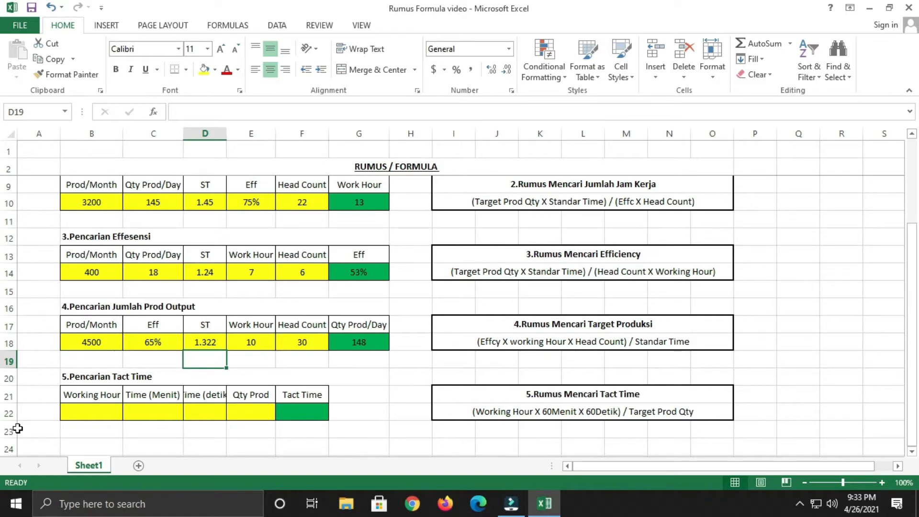
# Fill in the Tact Time table with Working Hour 10, Time (Menit) 60, Time (detik) 60 and Qty Prod 148
pyautogui.click(105, 415)
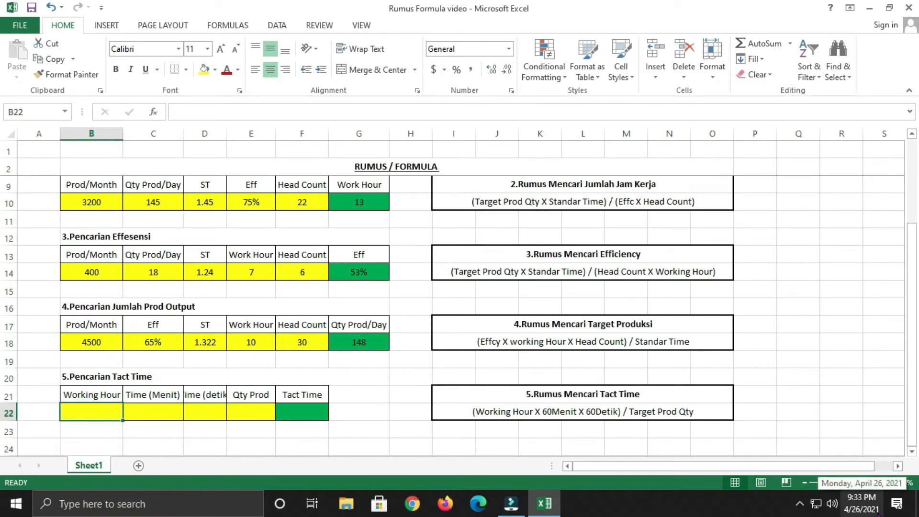
pyautogui.write('10')
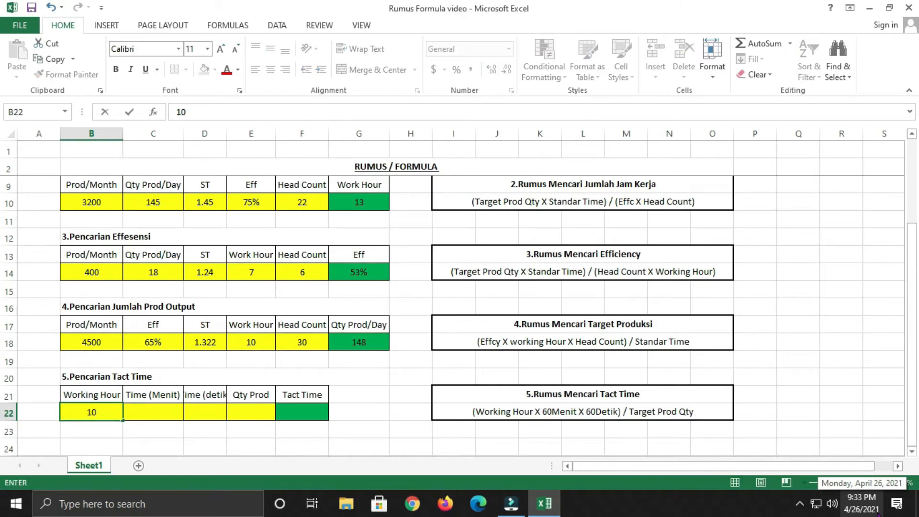
pyautogui.press('Tab')
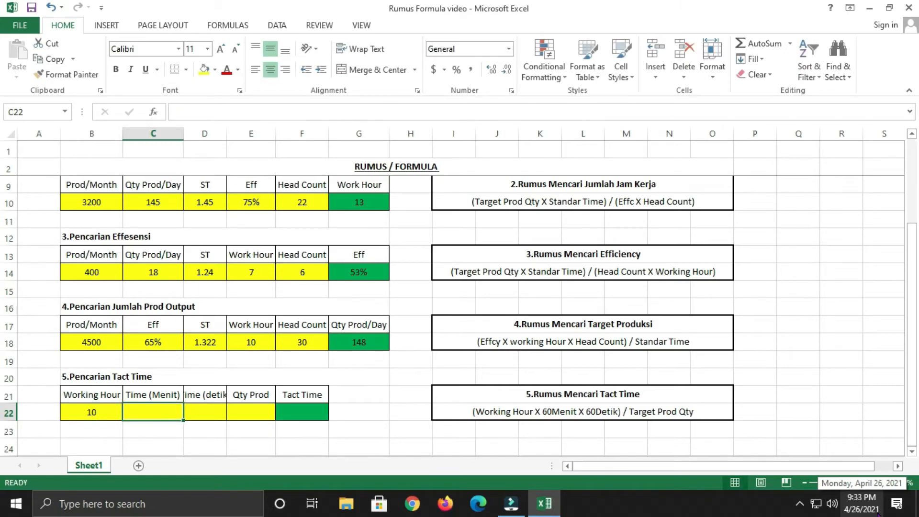
pyautogui.write('60')
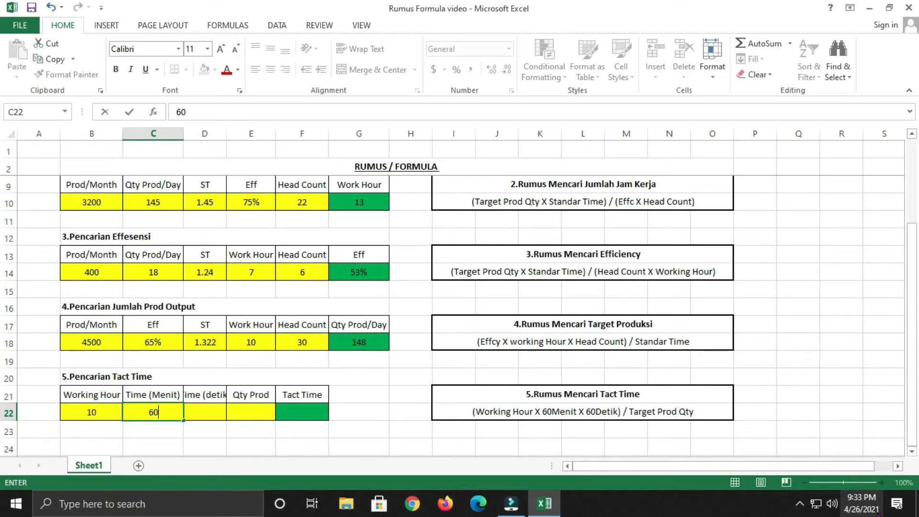
pyautogui.press('Tab')
pyautogui.write('6')
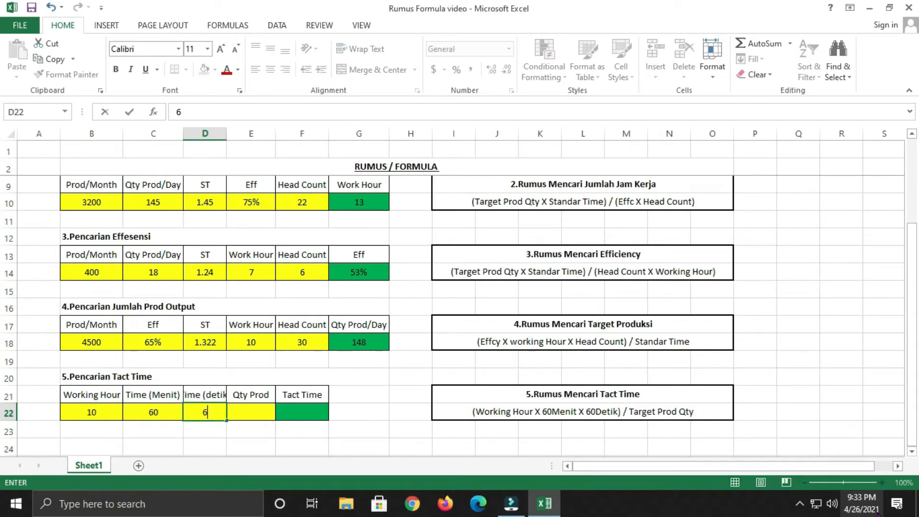
pyautogui.write('0')
pyautogui.press('Tab')
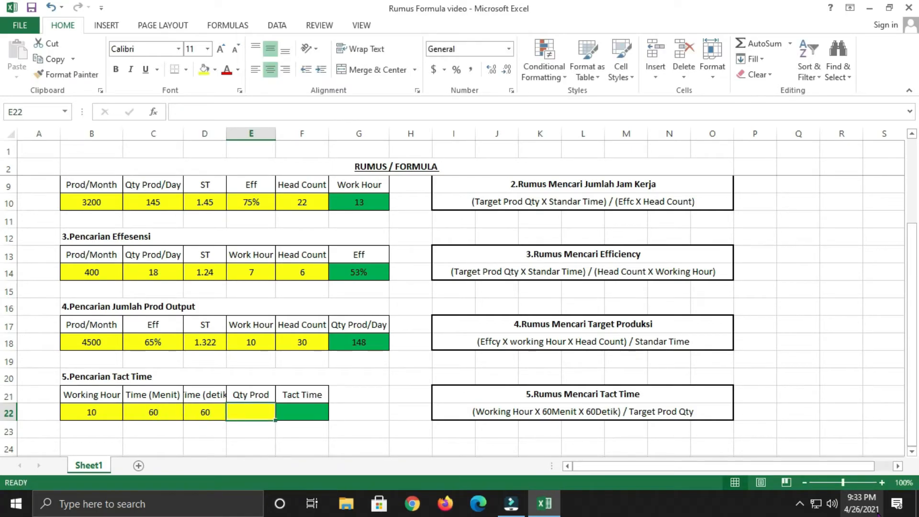
pyautogui.write('1')
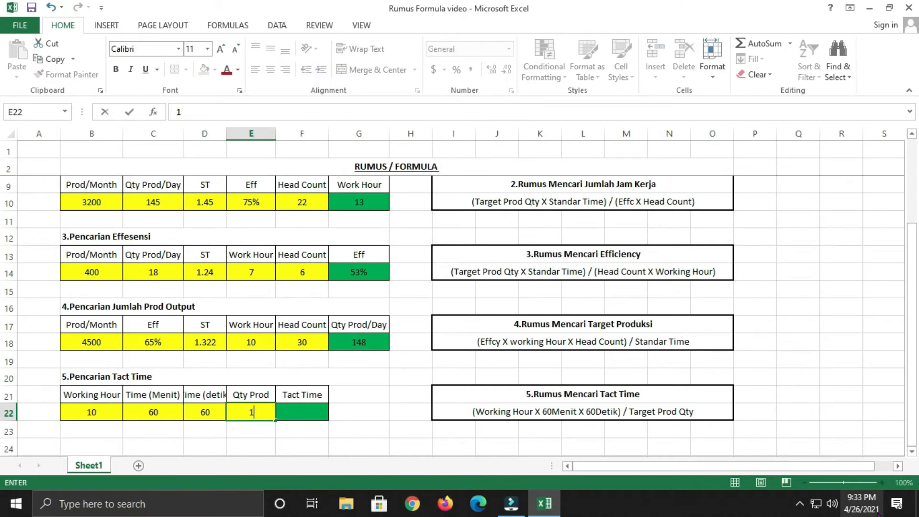
pyautogui.write('48')
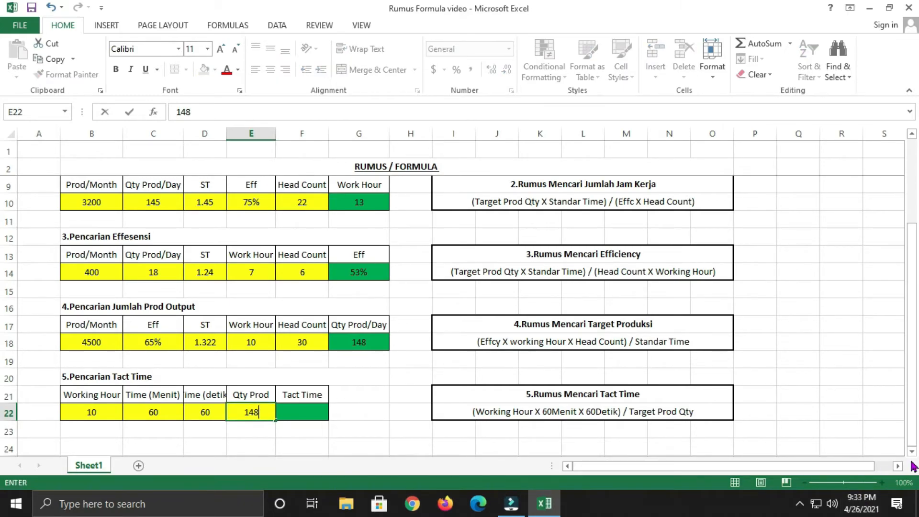
# Calculate the Tact Time in F22 with the formula =(B22*C22*D22)/E22
pyautogui.click(302, 412)
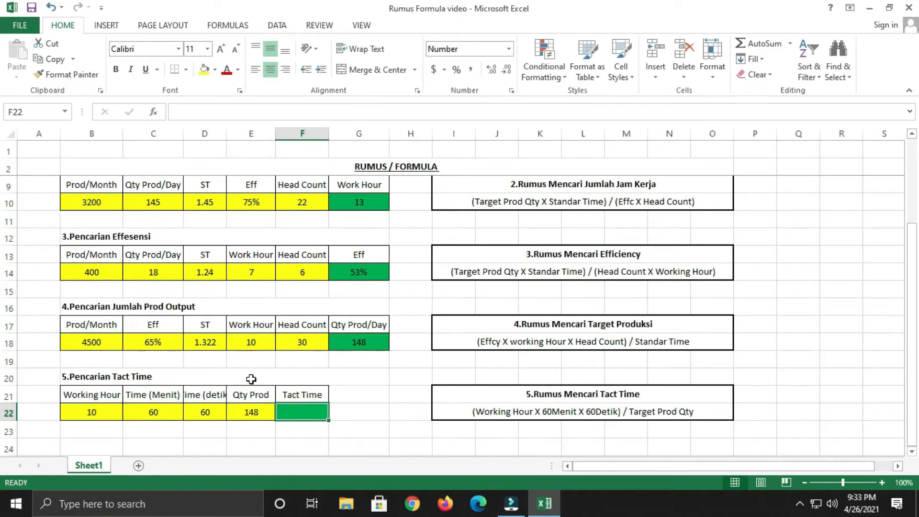
pyautogui.write('=')
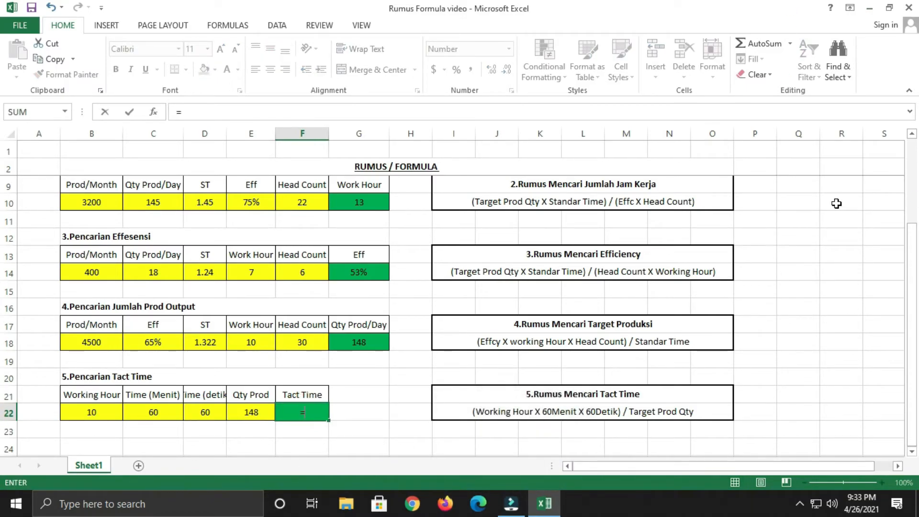
pyautogui.write('(')
pyautogui.click(100, 406)
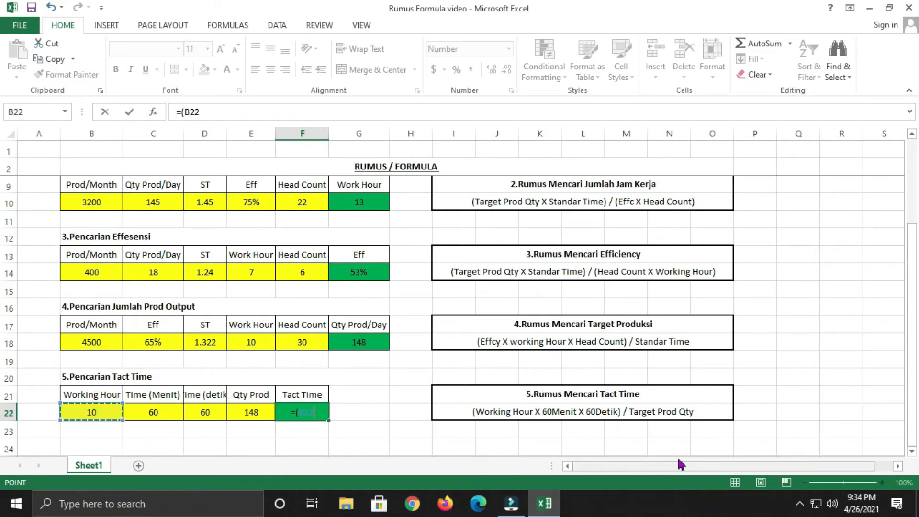
pyautogui.write('*')
pyautogui.click(153, 408)
pyautogui.write('*')
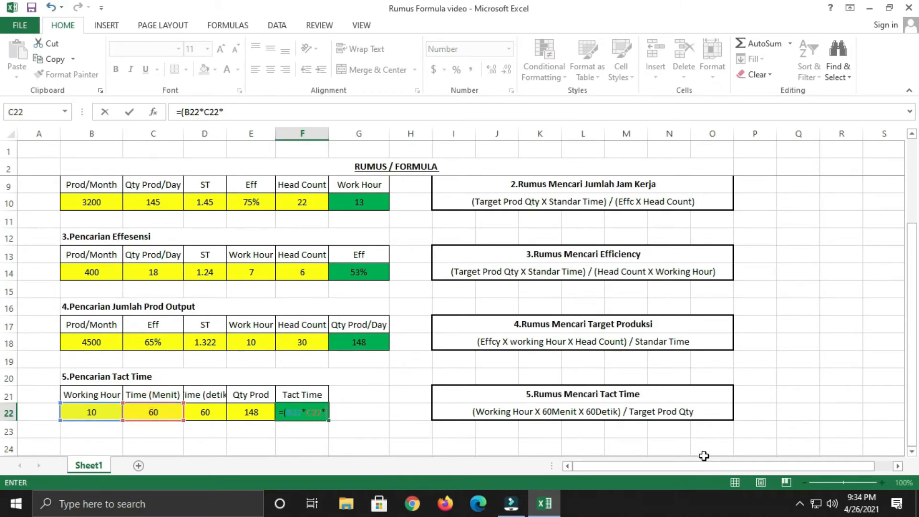
pyautogui.click(215, 412)
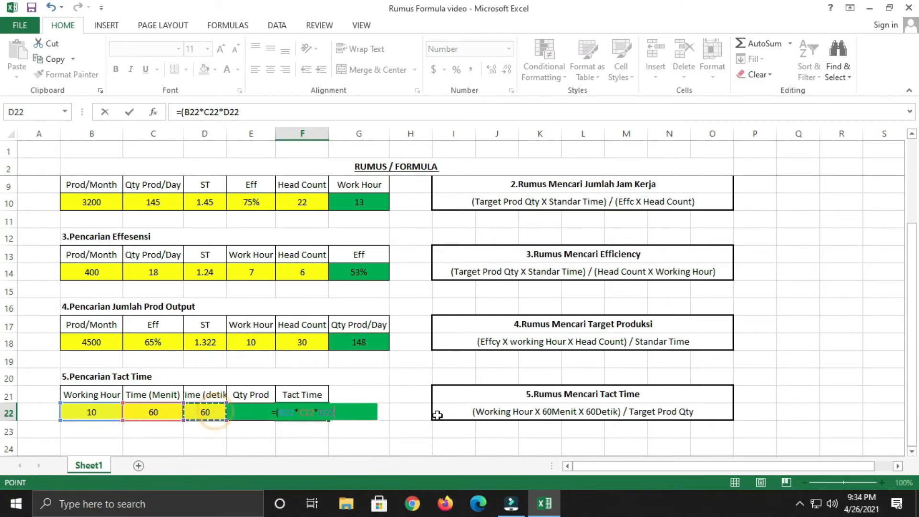
pyautogui.write(')/')
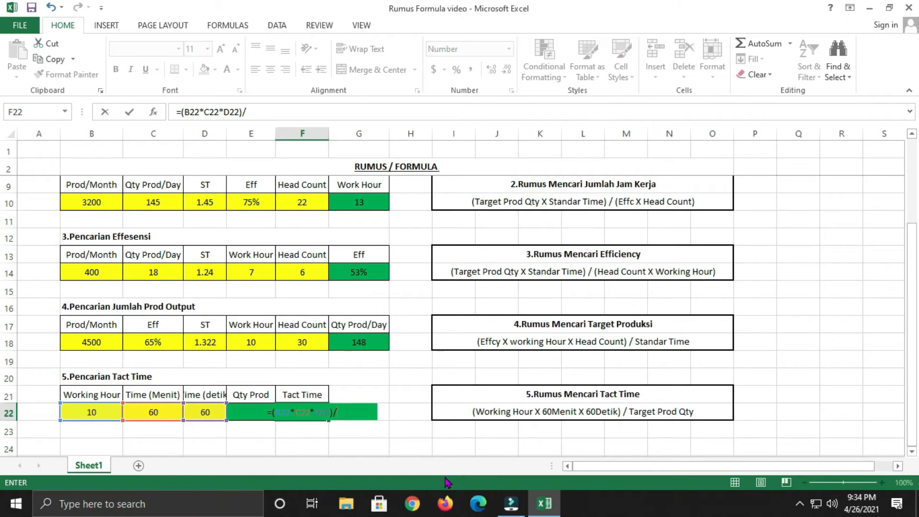
pyautogui.write('e22')
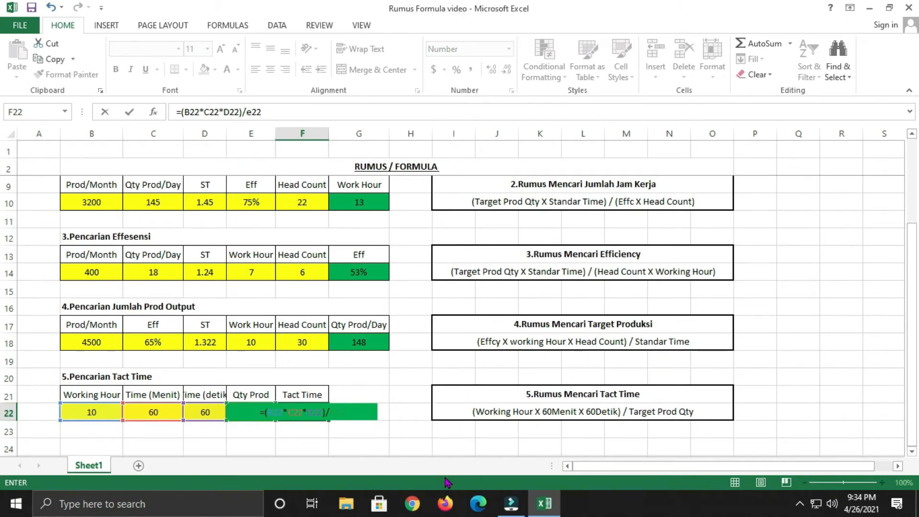
pyautogui.press('Return')
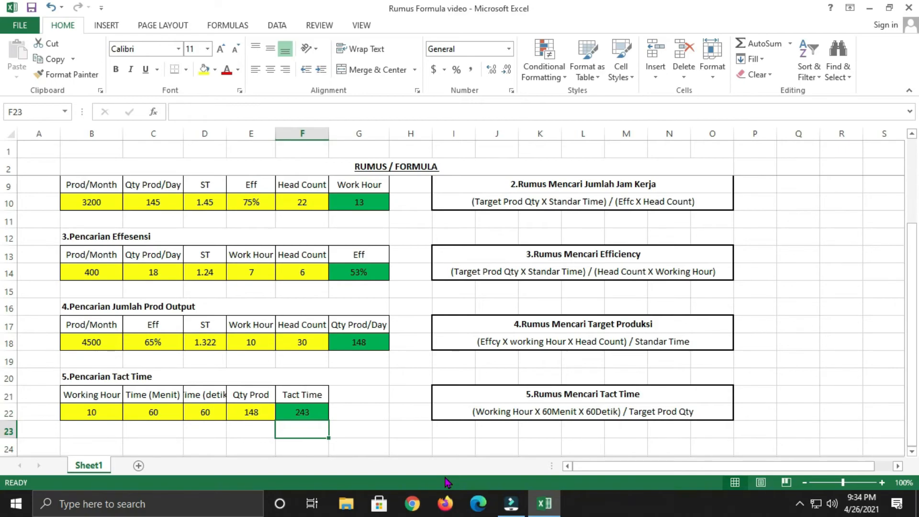
# Review the five completed calculation tables, from Jumlah Orang / Head Count to Tact Time, alongside their formula boxes
pyautogui.scroll(2, 398, 399)
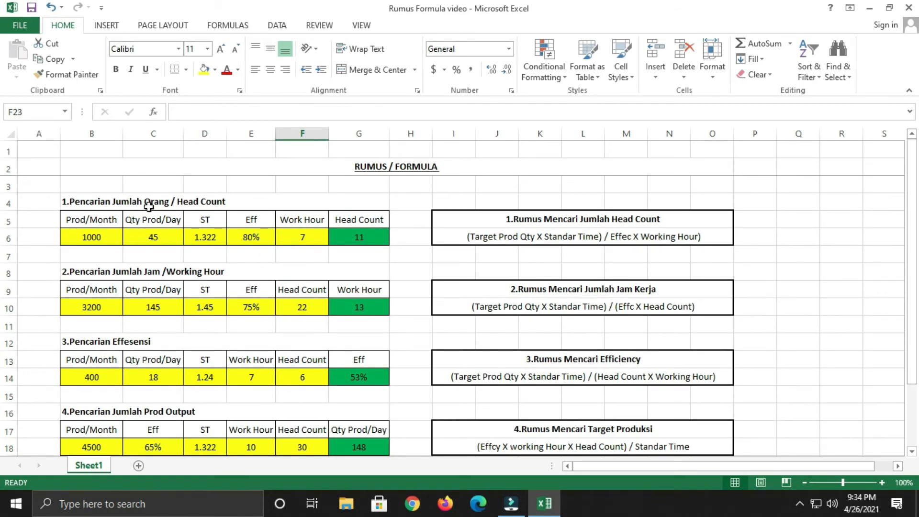
pyautogui.click(246, 207)
pyautogui.click(218, 276)
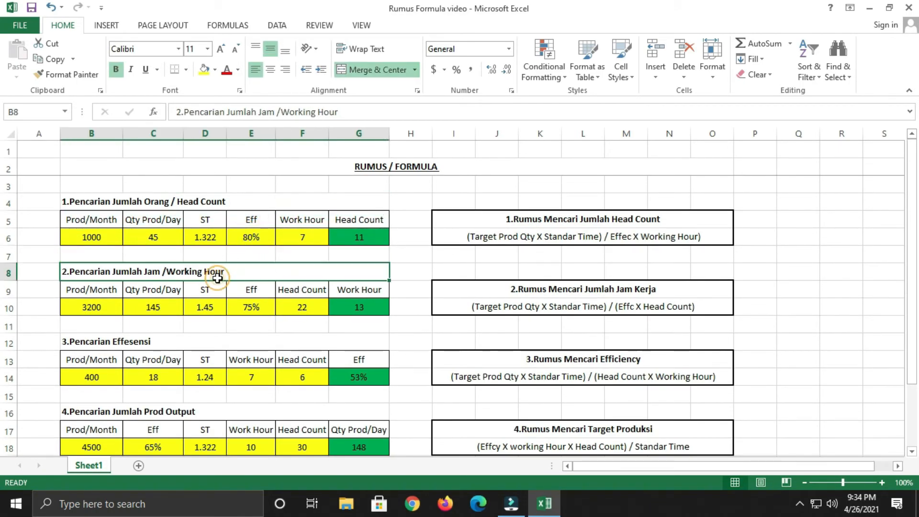
pyautogui.click(168, 349)
pyautogui.click(177, 411)
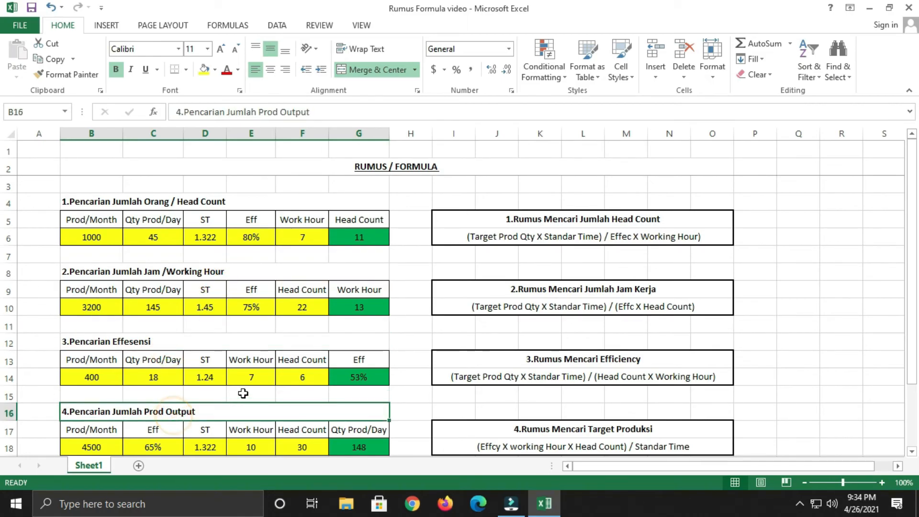
pyautogui.scroll(-1, 266, 383)
pyautogui.scroll(-1, 266, 383)
pyautogui.click(148, 373)
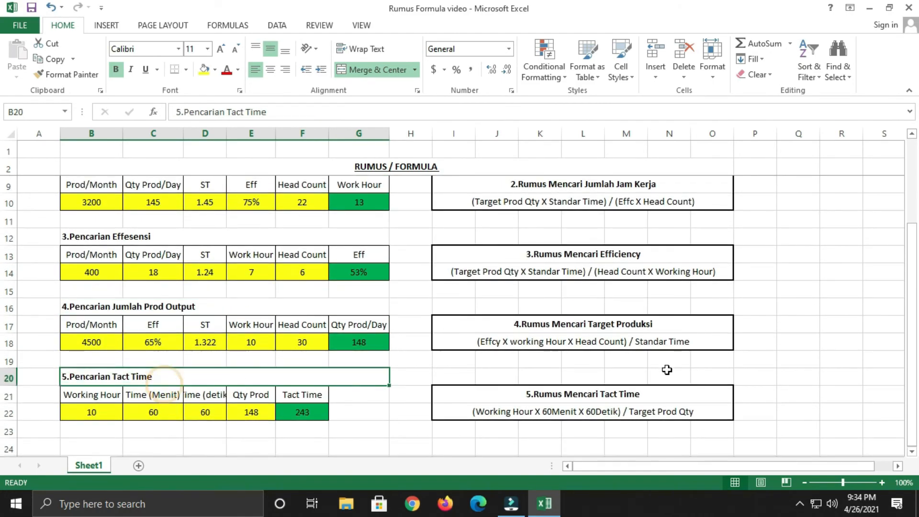
pyautogui.scroll(2, 761, 339)
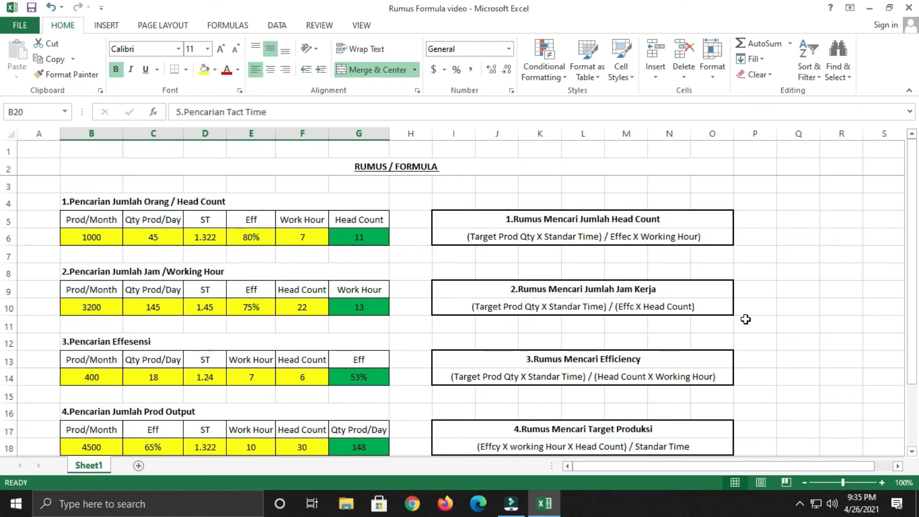
pyautogui.scroll(-1, 745, 316)
pyautogui.scroll(-1, 787, 309)
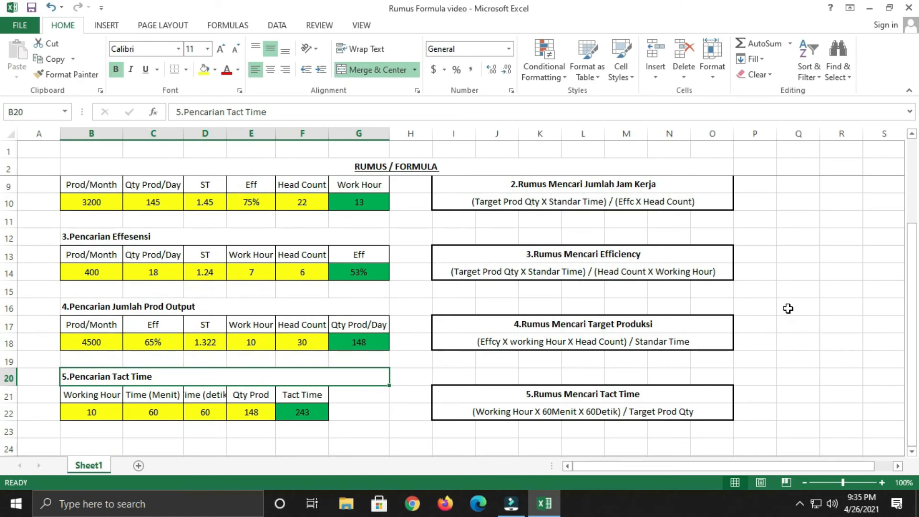
pyautogui.scroll(2, 727, 353)
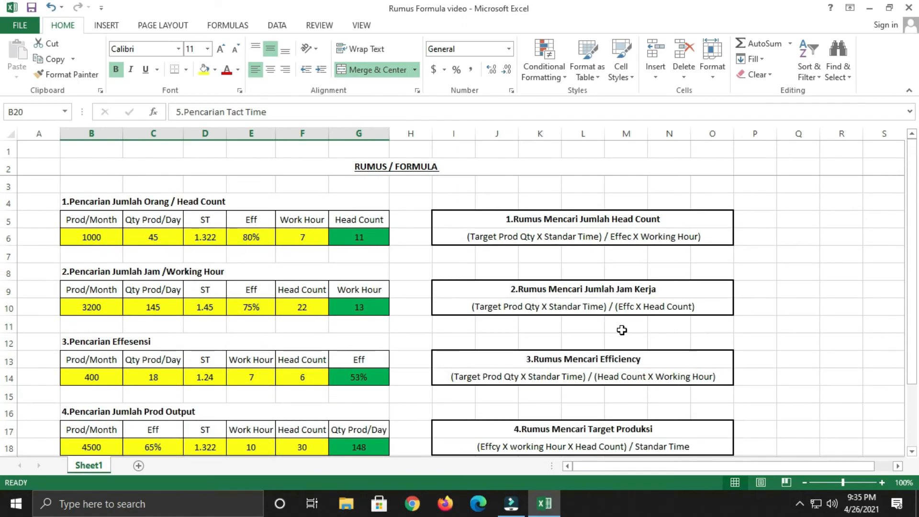